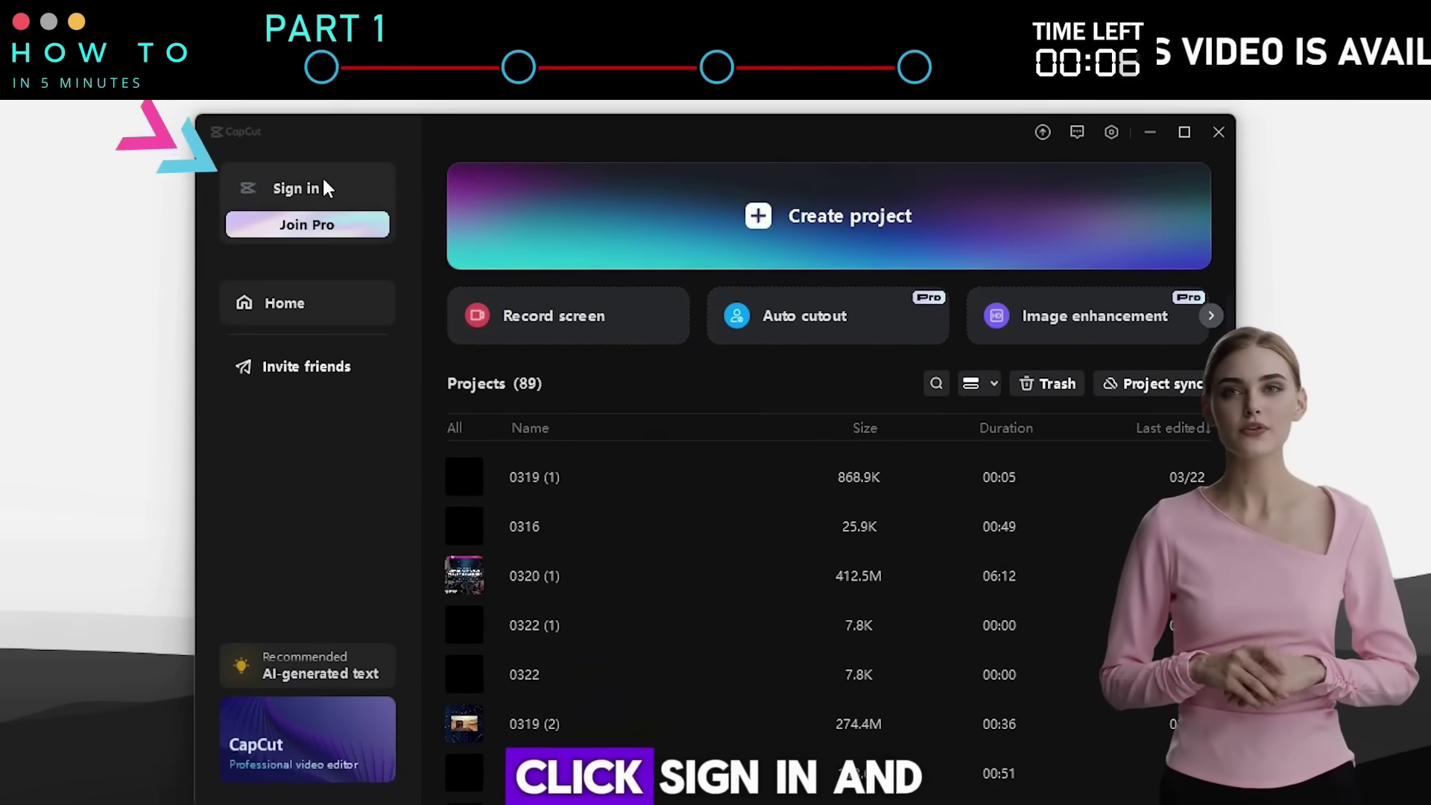
Step: Sign in to the Pro CapCut account and open project 0322 in the editor
click(325, 188)
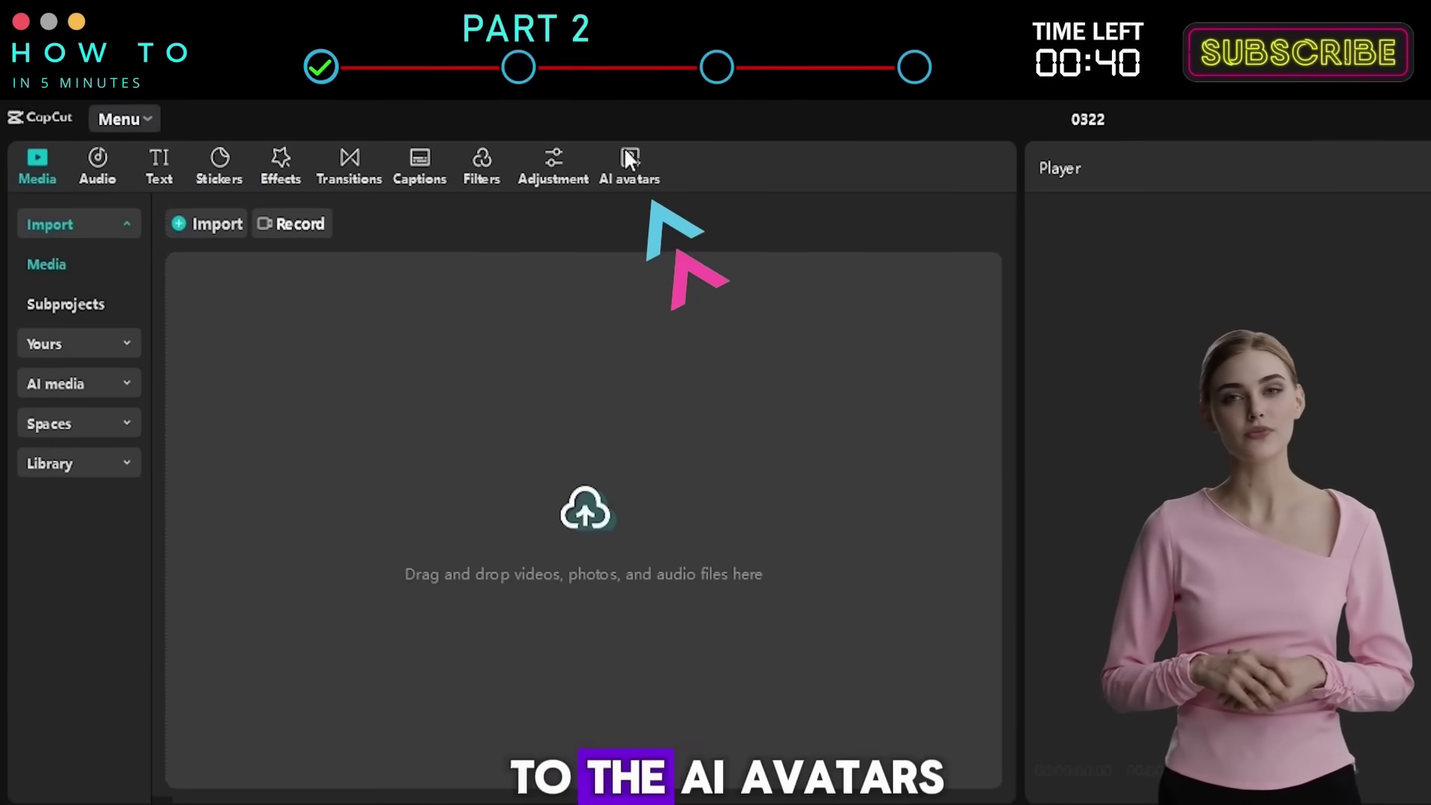
Step: Pick the second Dom-Standing avatar, the woman in a cream top, from the Trending gallery
click(625, 168)
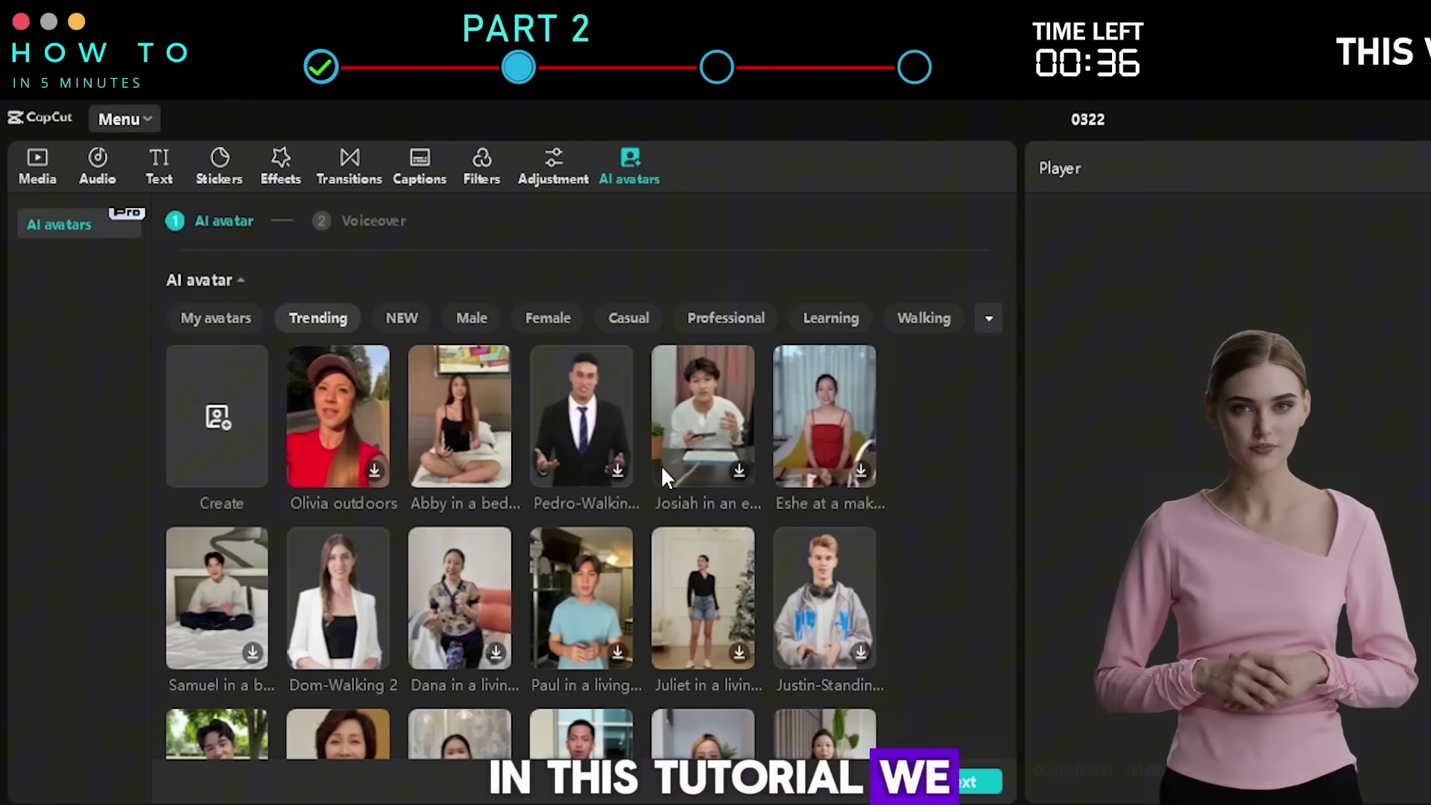
scroll(662, 468, down, 2)
scroll(660, 464, down, 12)
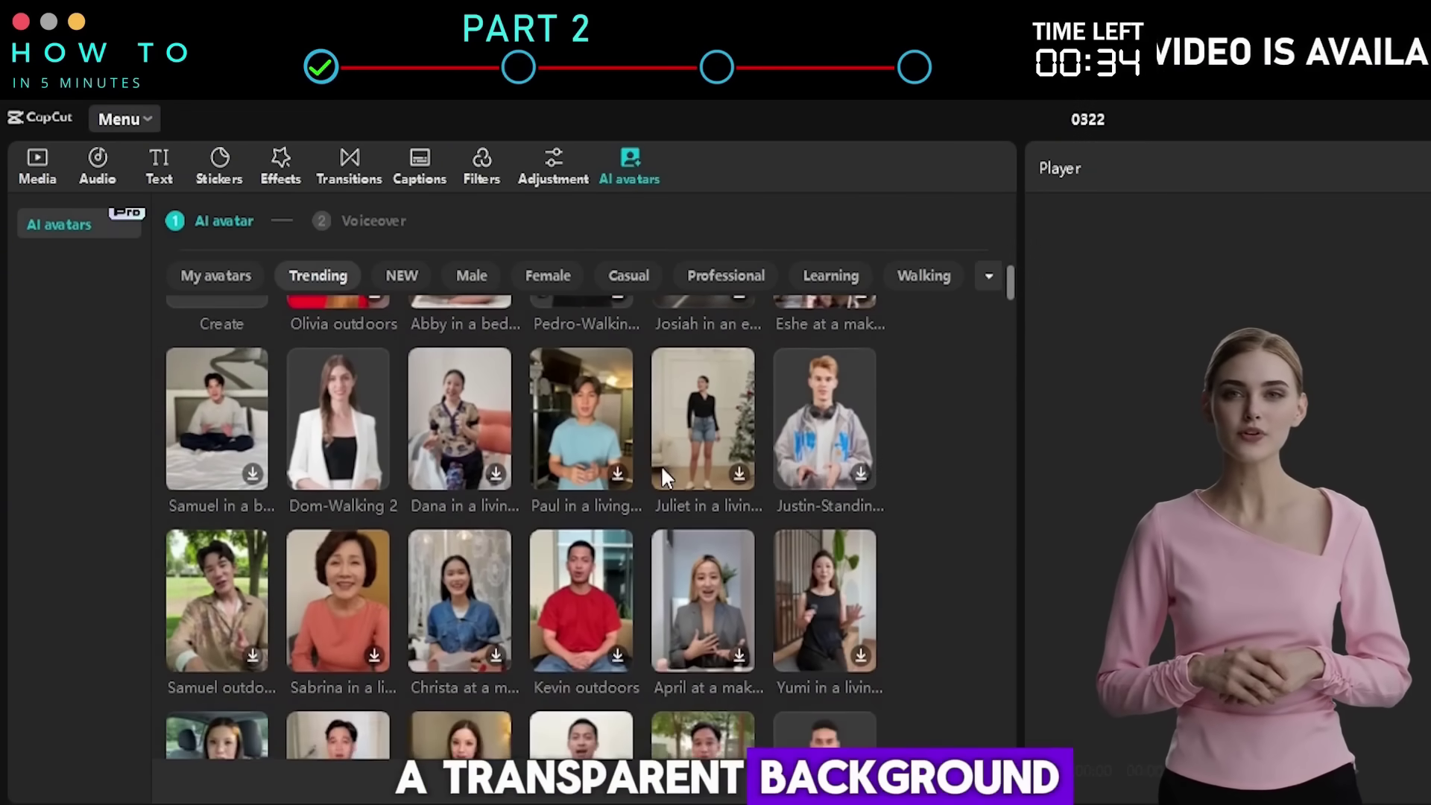
click(811, 406)
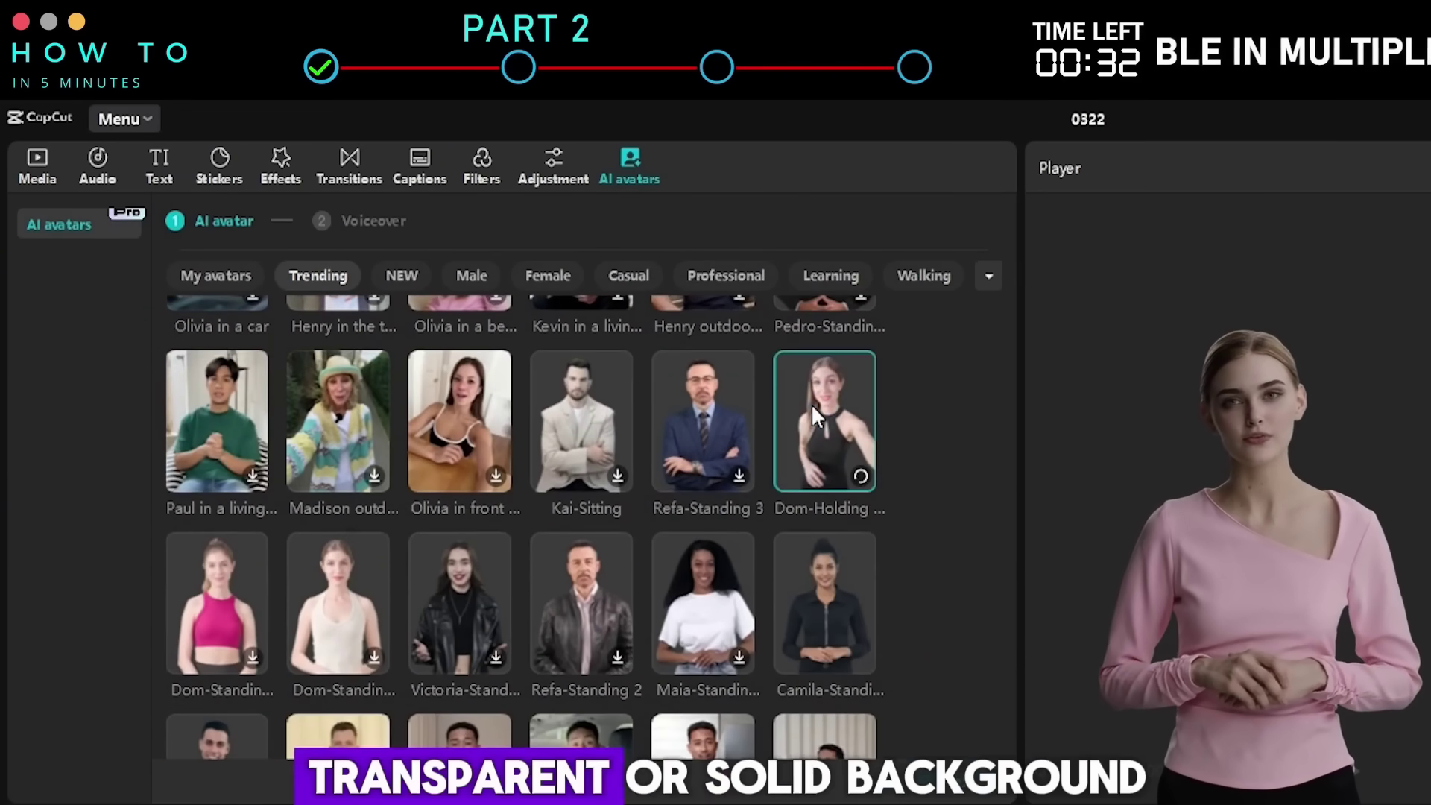
click(216, 596)
click(377, 574)
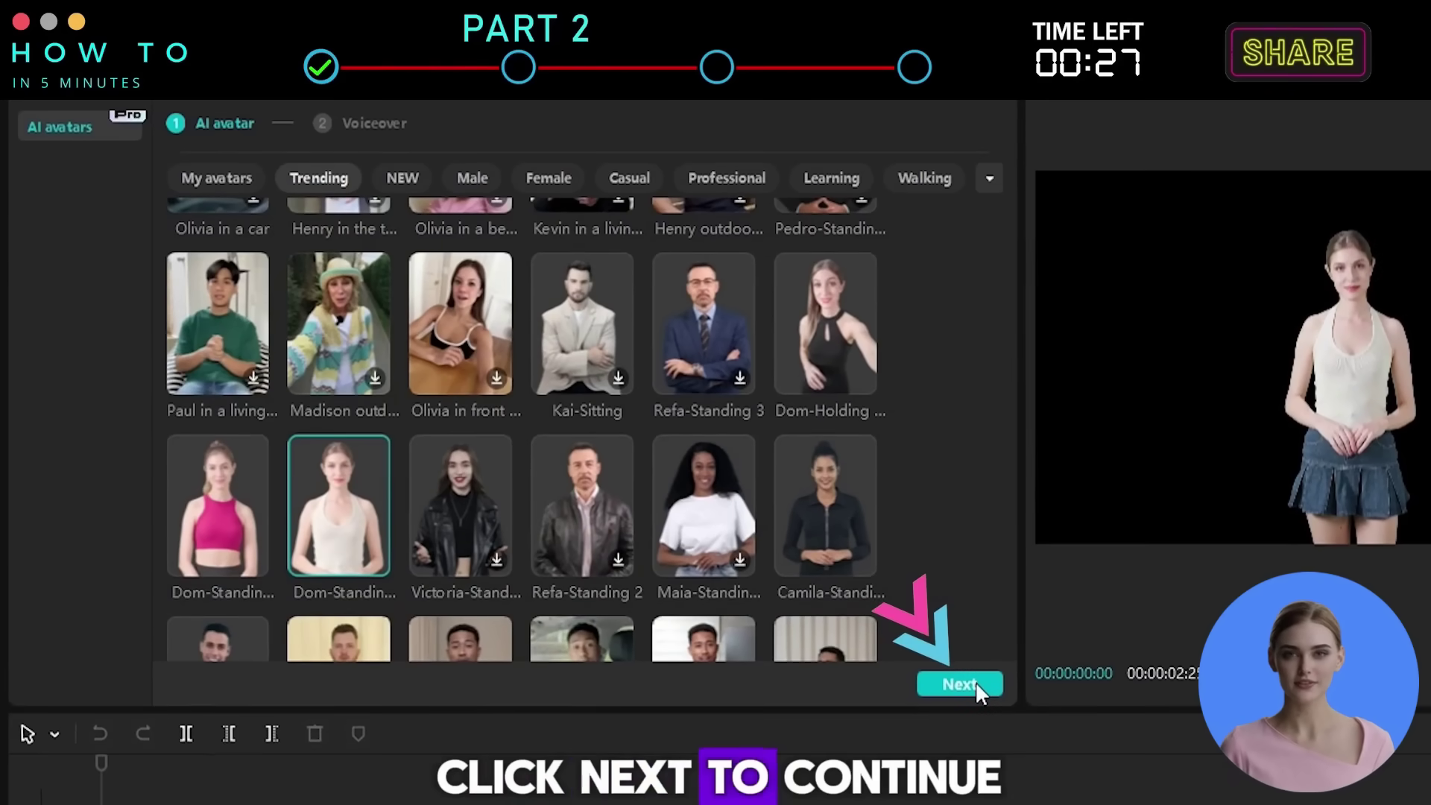
Step: Enter the welcome script for the AI editing tutorial and choose the Excited Female voice
click(975, 779)
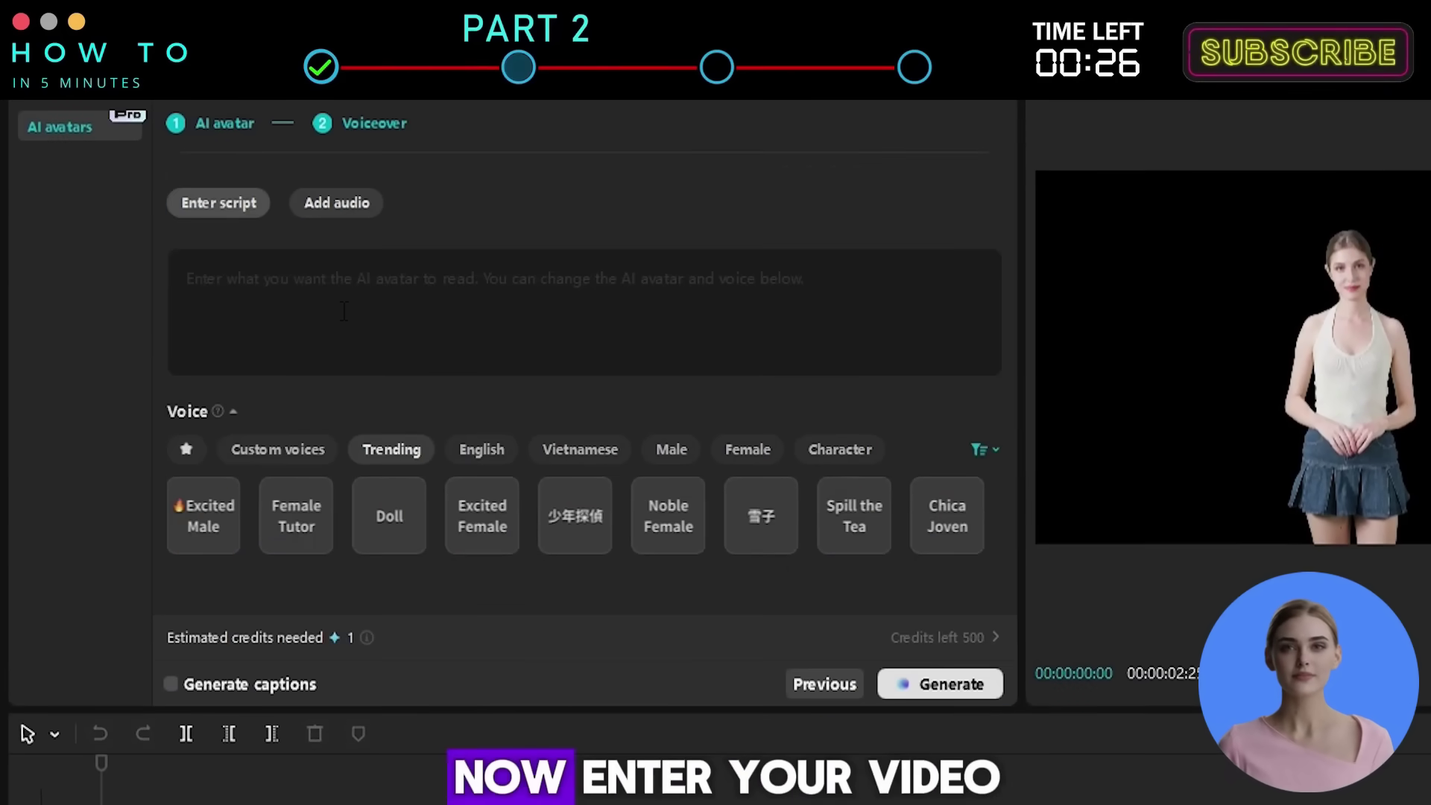
click(335, 202)
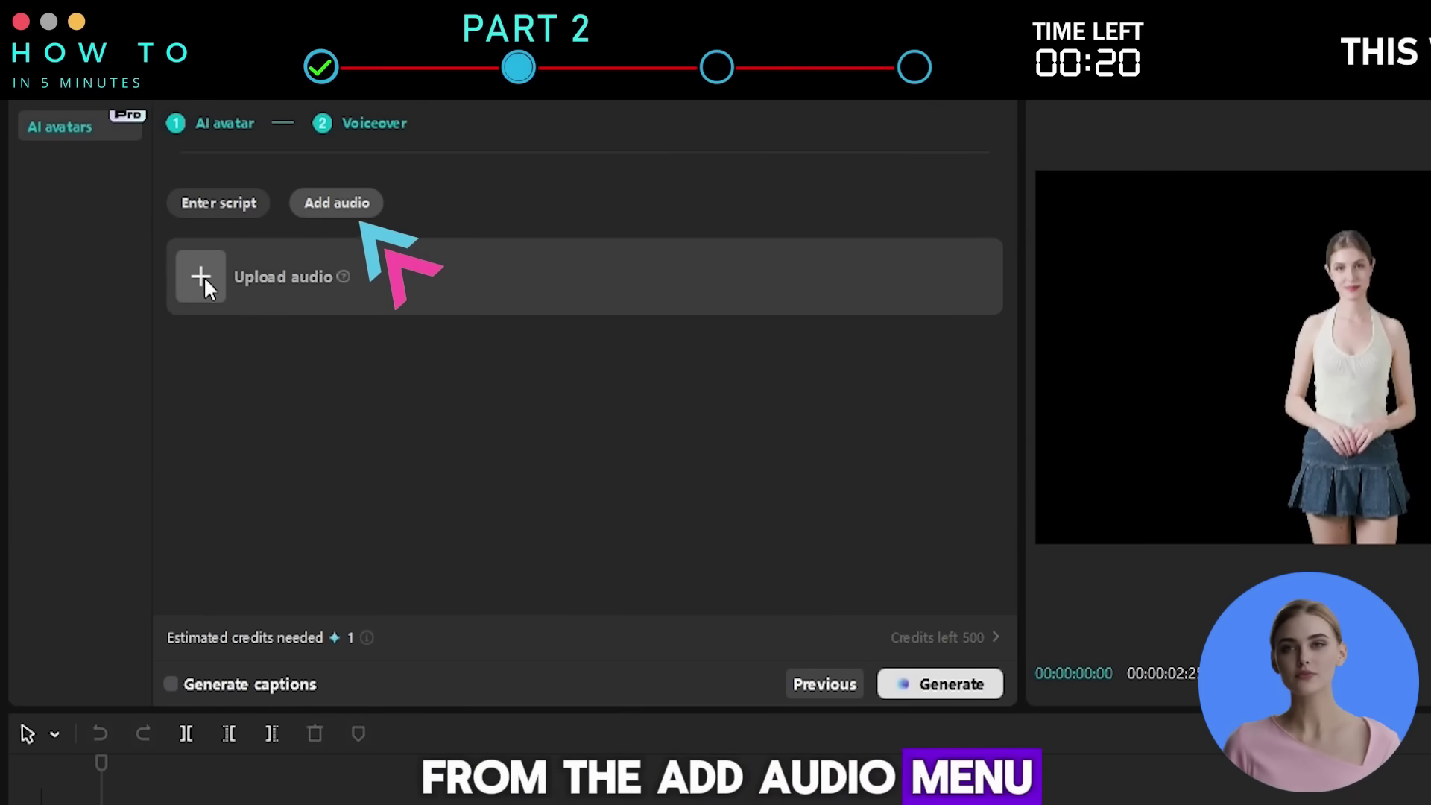
click(203, 201)
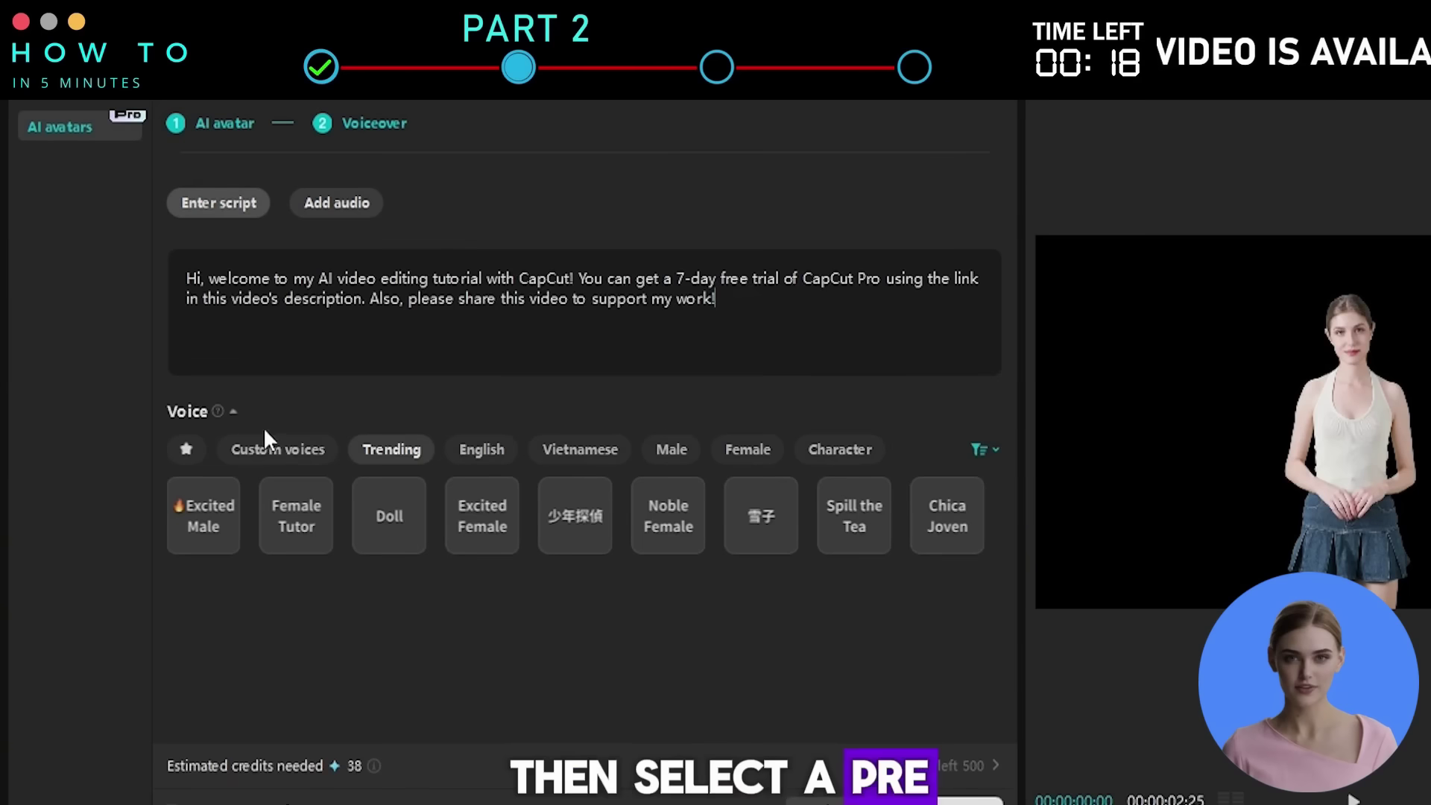
click(302, 507)
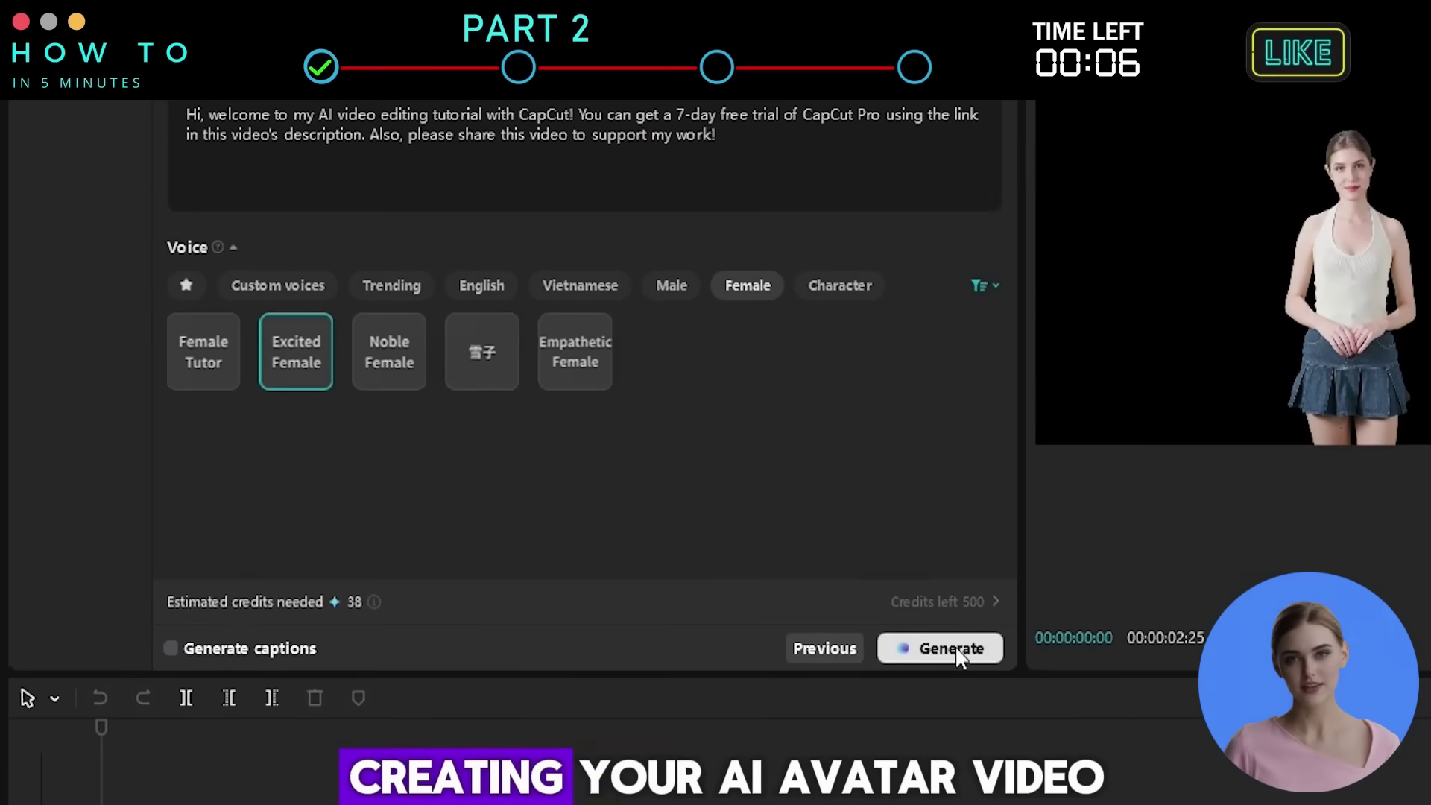
Step: Generate the 13-second Dom-Standing talking avatar clip and add it to the timeline
click(957, 650)
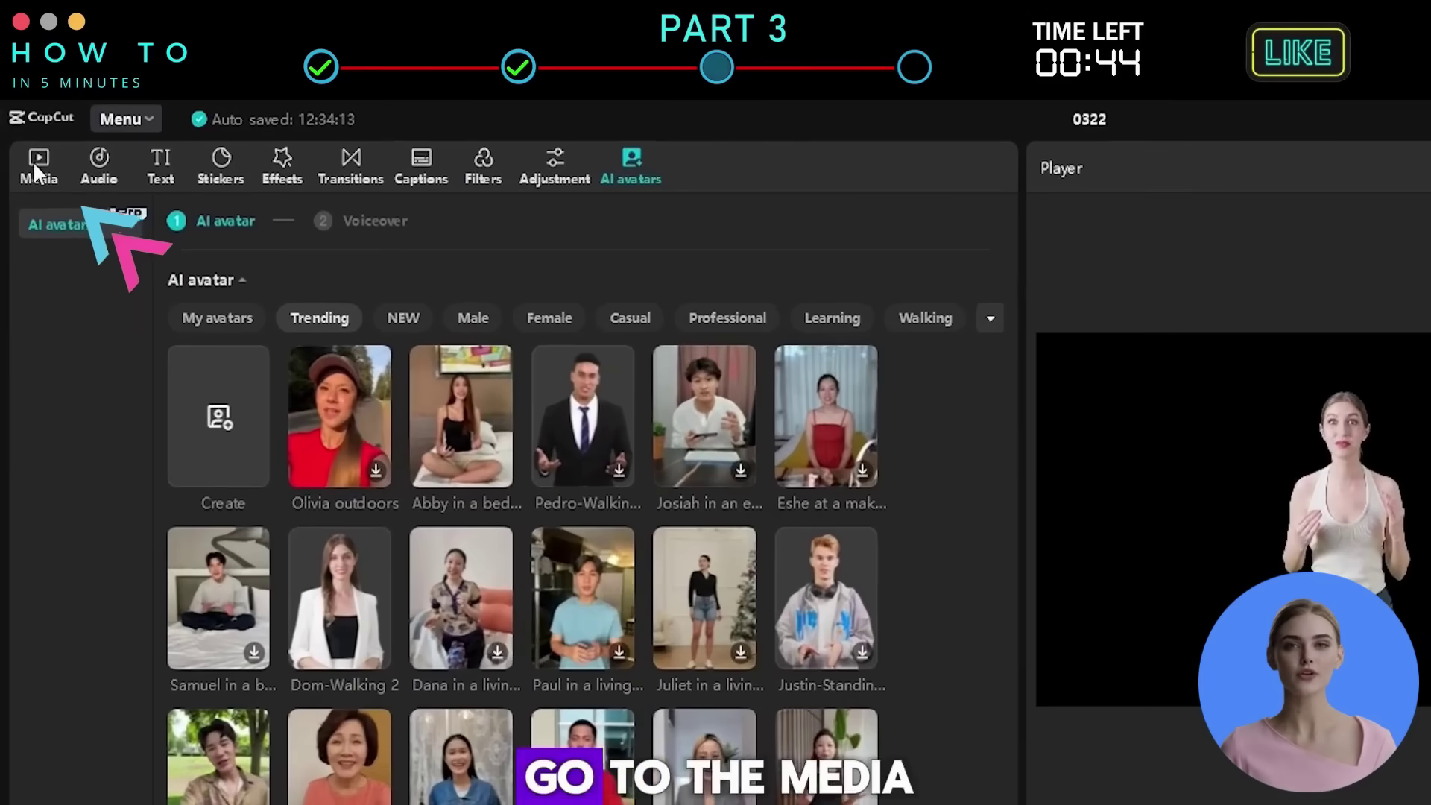
Step: In AI video's Text to video mode, enter the prompt 'TROPICAL JUNGLE'
click(32, 161)
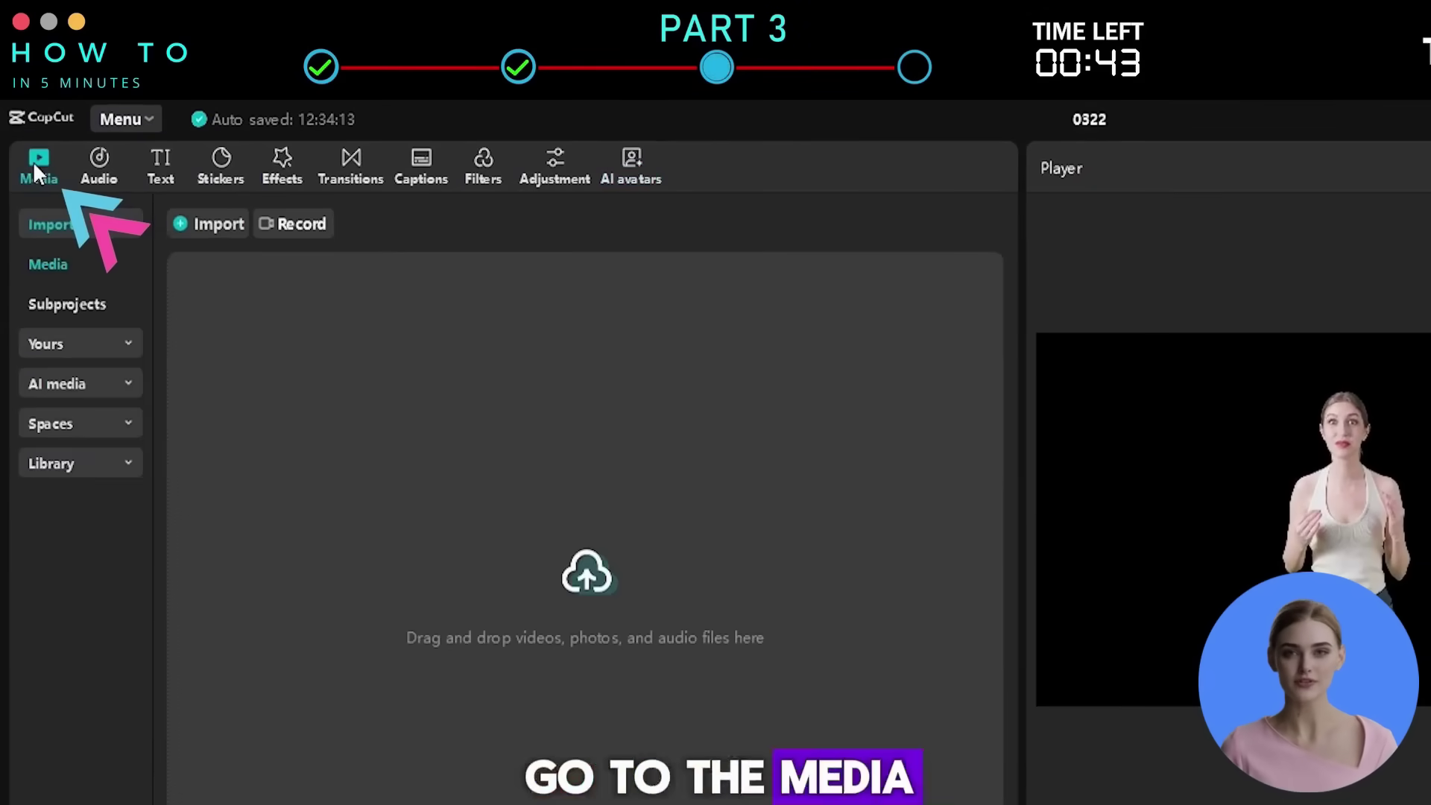
click(87, 386)
click(65, 380)
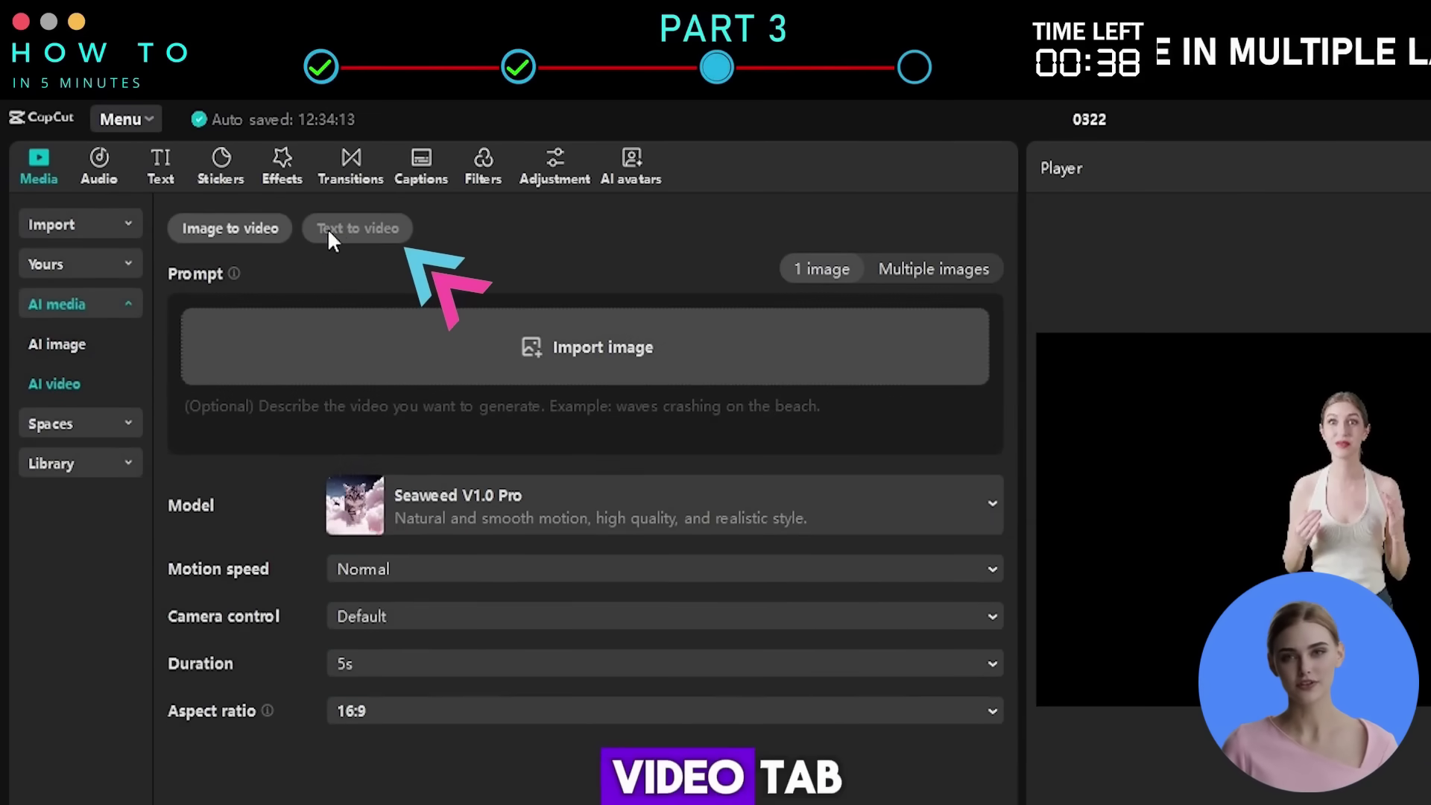
click(356, 228)
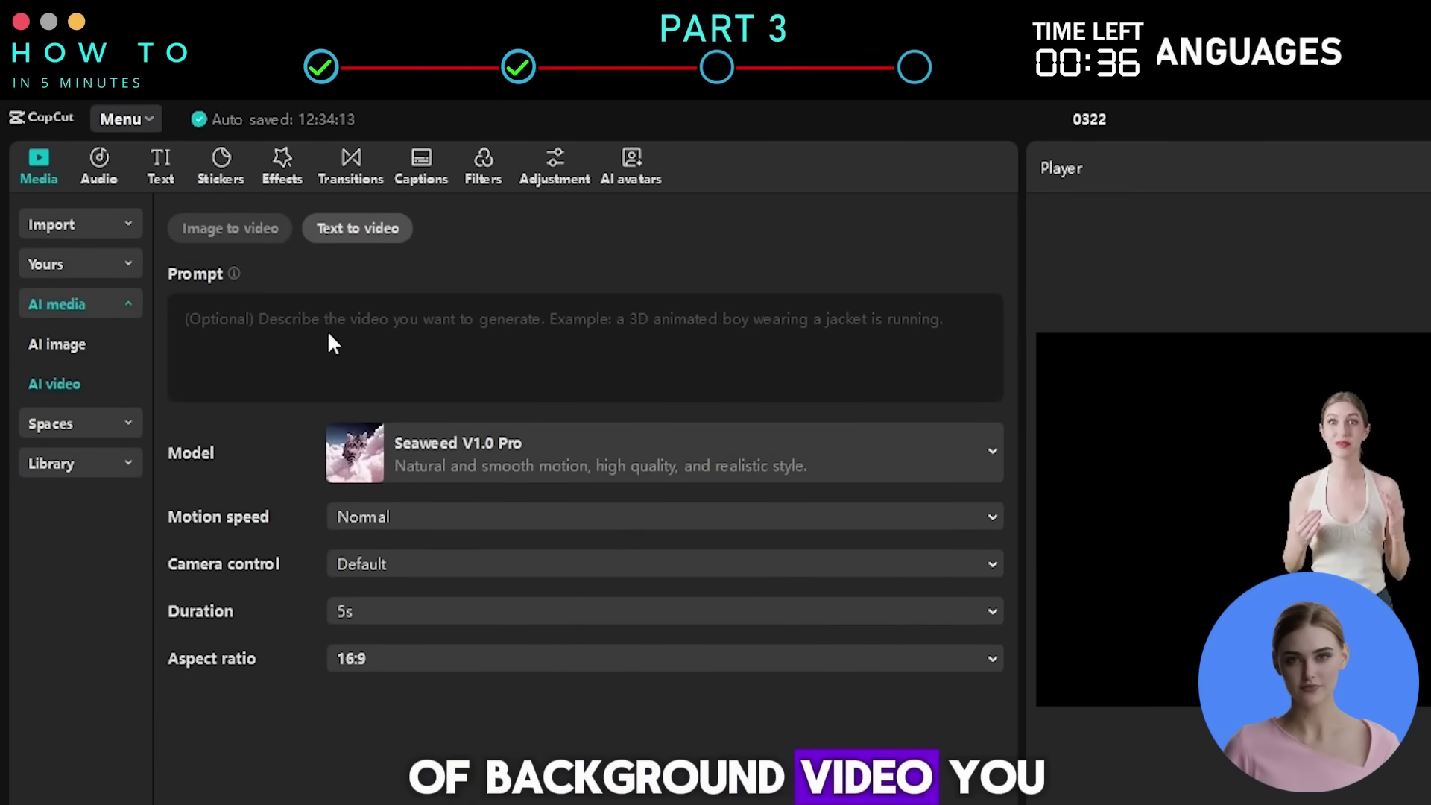
click(328, 330)
text(TROPICAL JUNGLE)
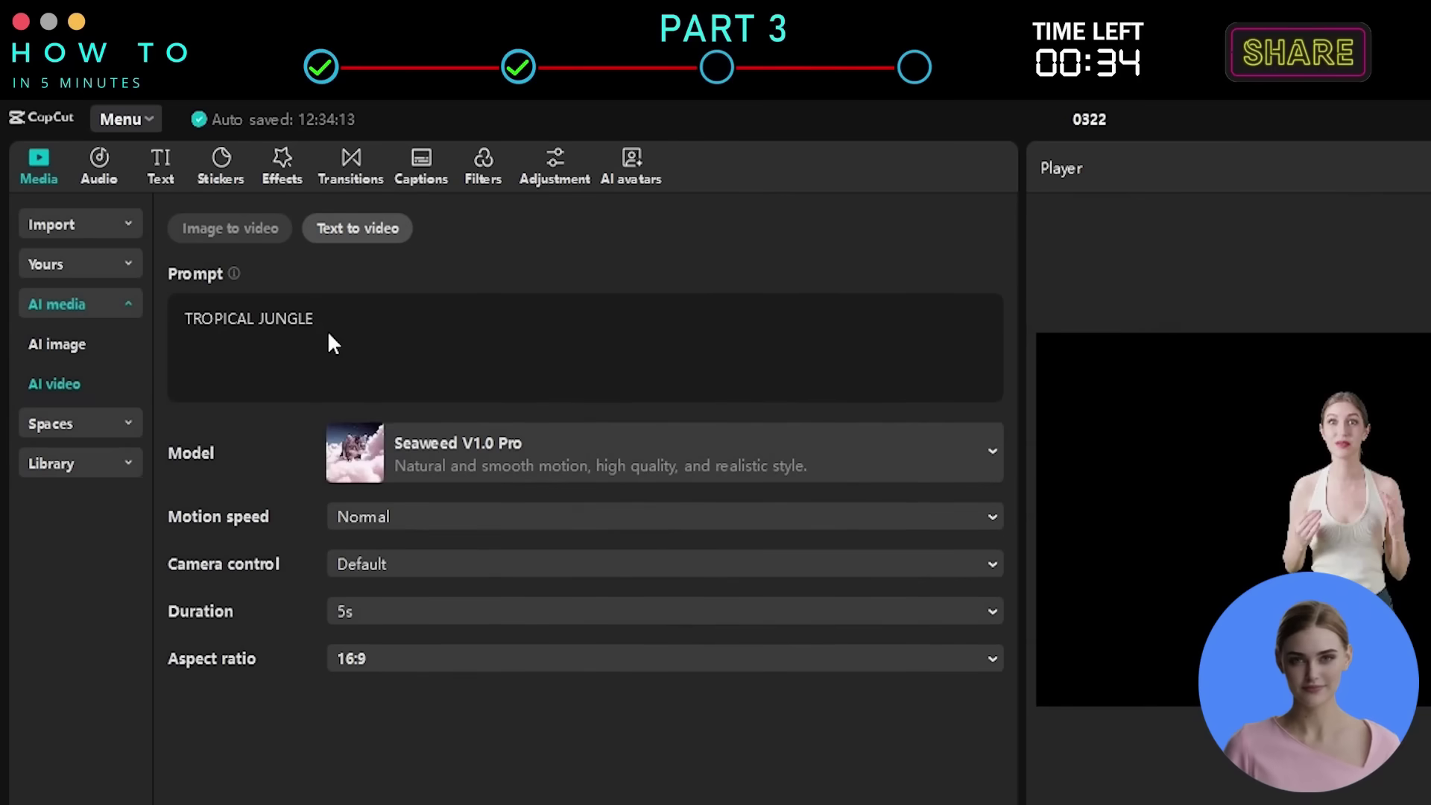
Step: Generate the jungle clip with Seaweed V1.0 Pro, Normal speed, 5s duration and 16:9
click(623, 457)
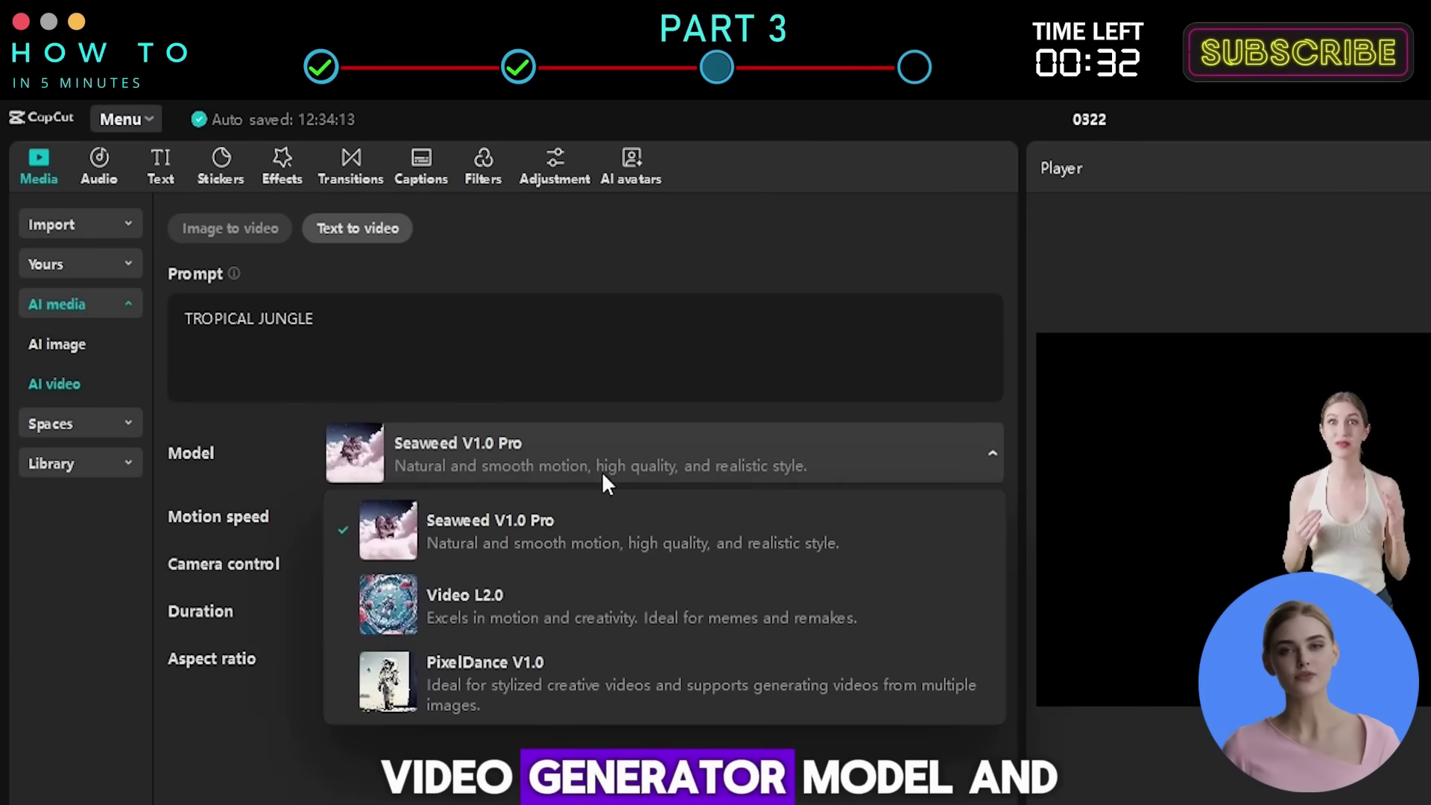
click(513, 522)
click(512, 516)
click(472, 549)
click(380, 615)
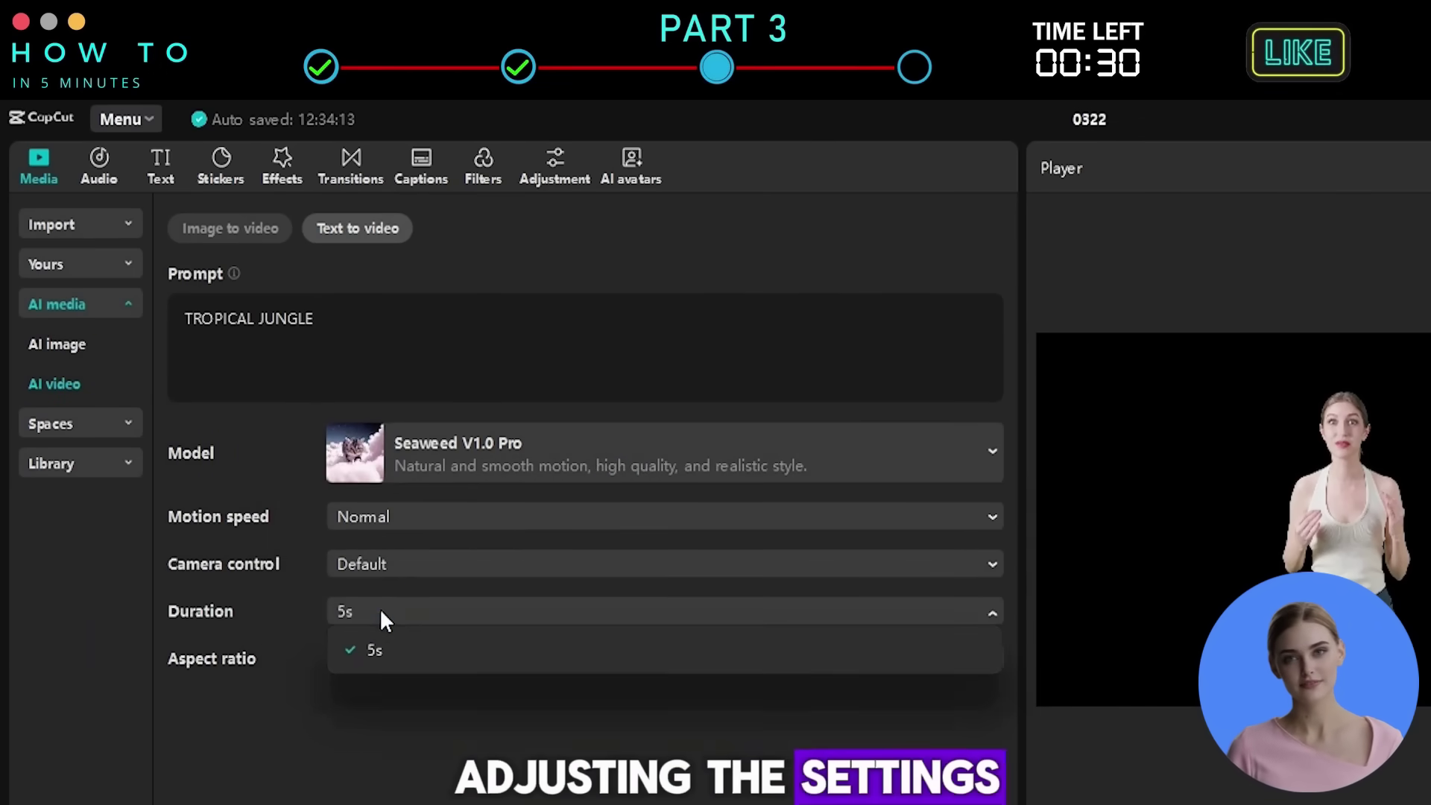
click(432, 654)
click(432, 656)
click(417, 690)
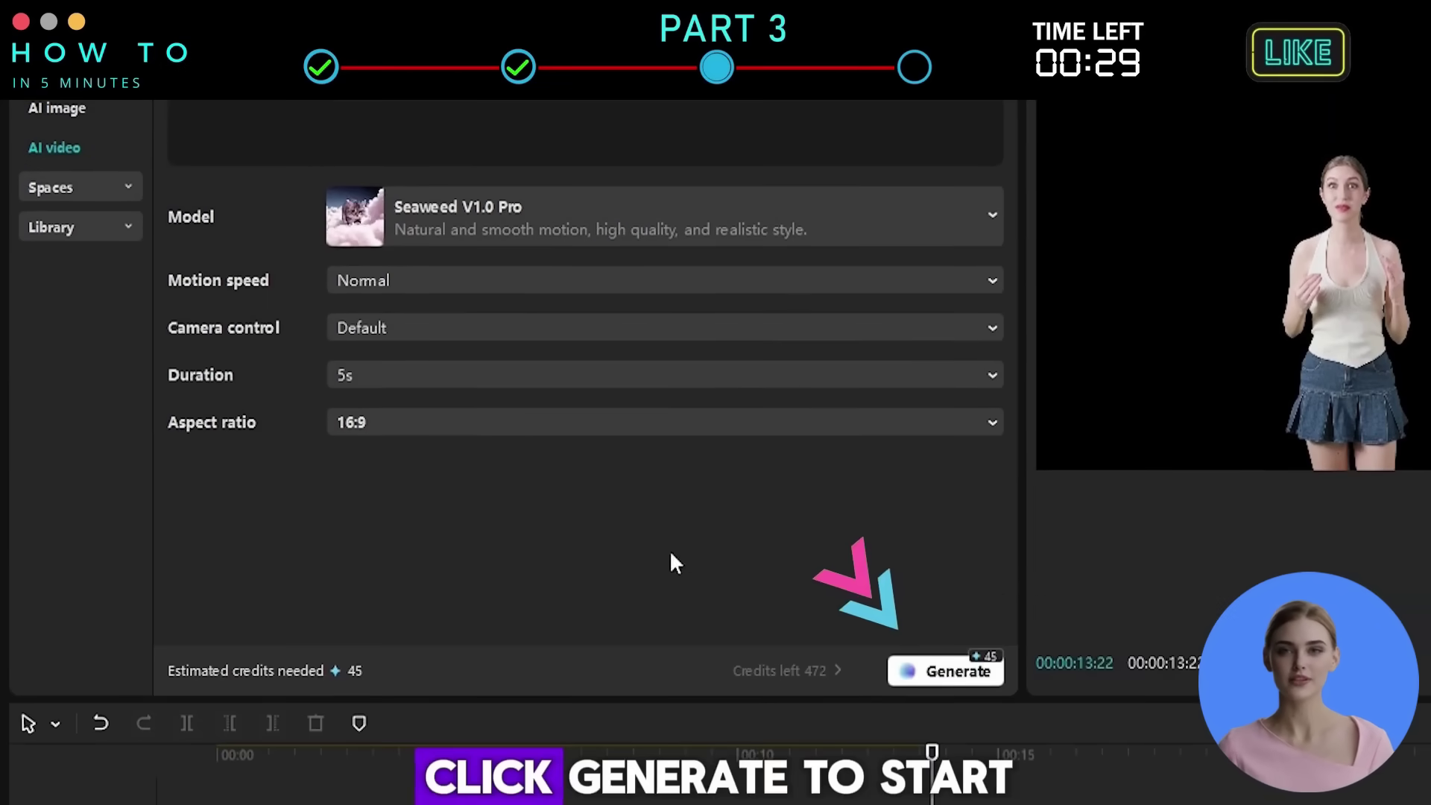
click(941, 670)
Step: Paste two more jungle clips after the first and trim the last to end at 3:18
click(847, 505)
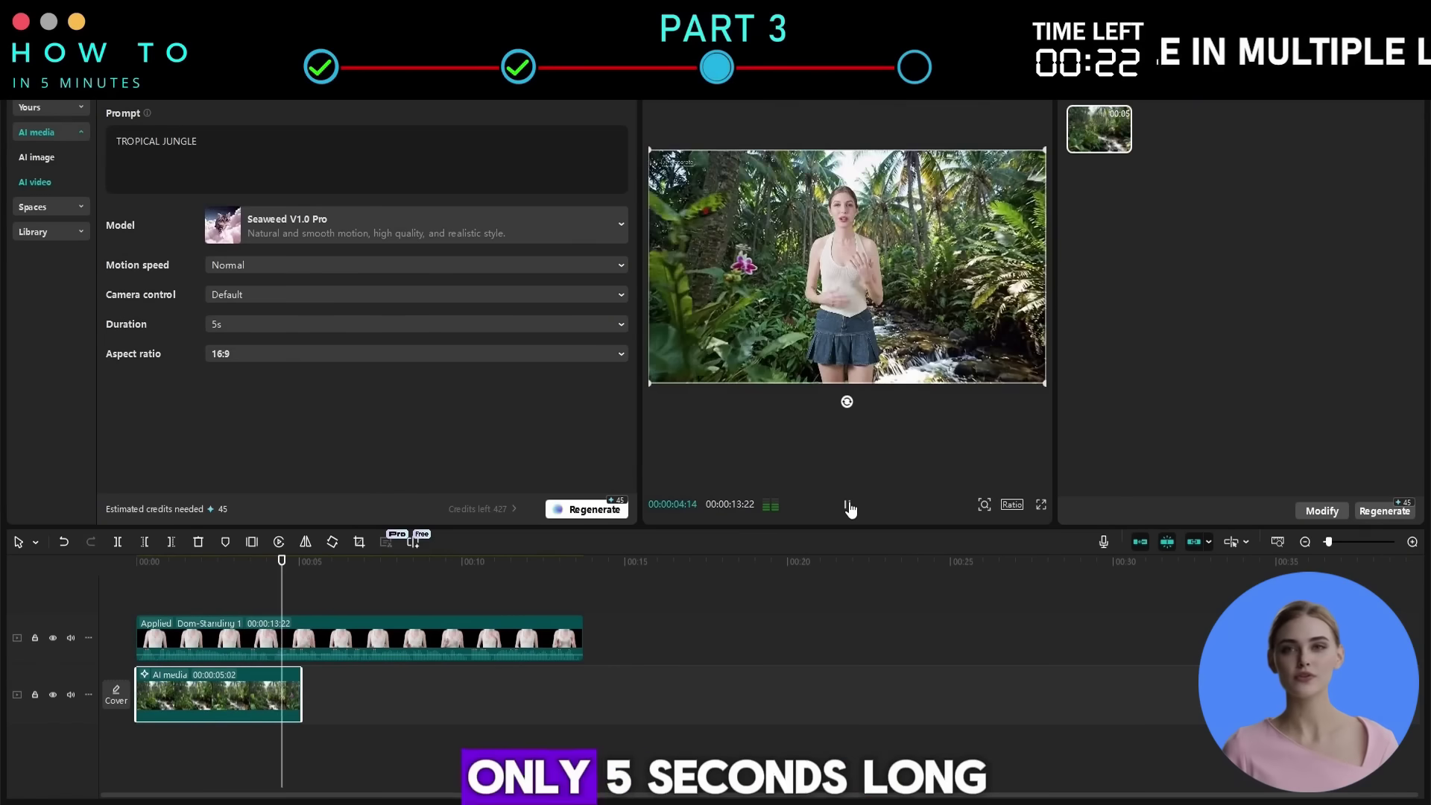
click(849, 506)
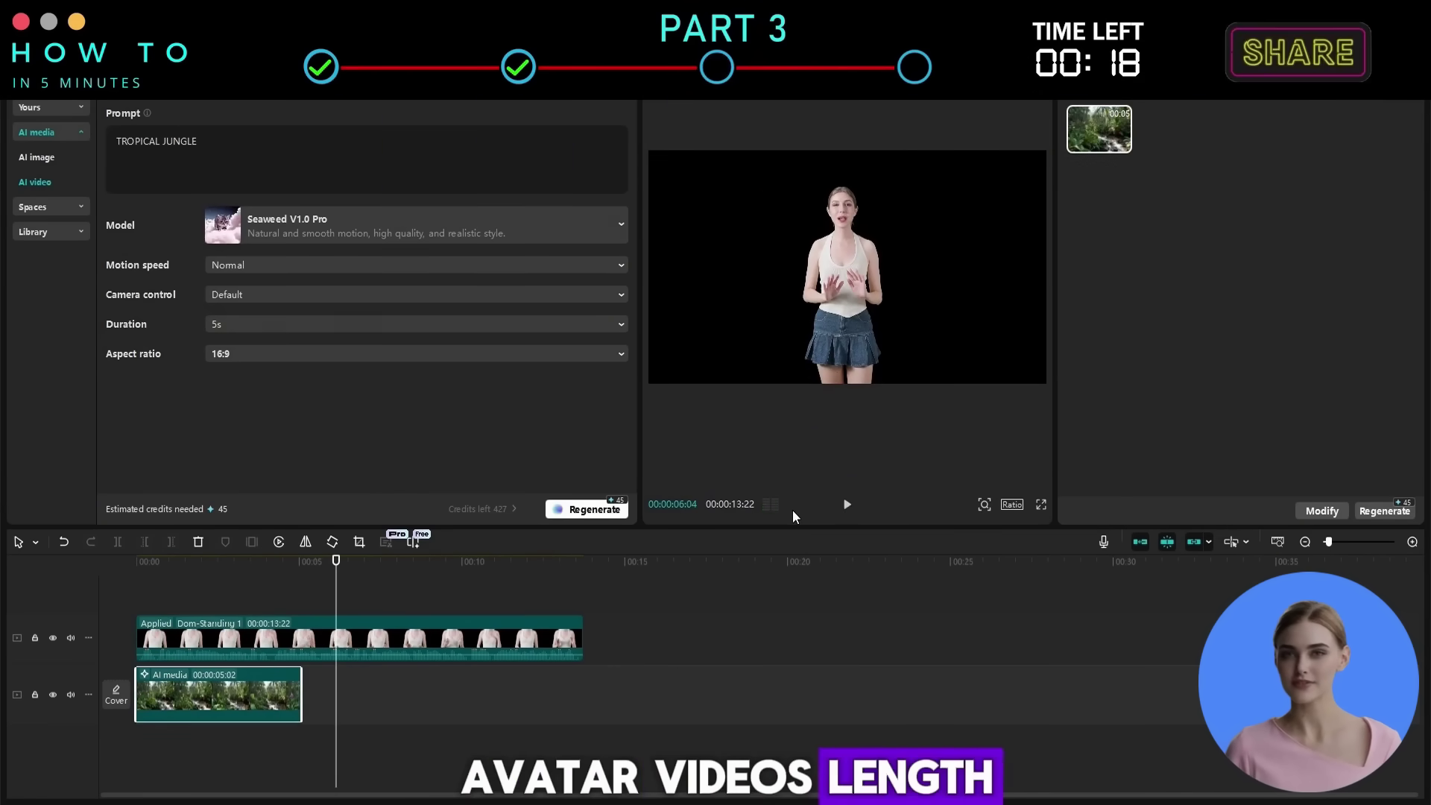
click(616, 594)
key(ctrl+v)
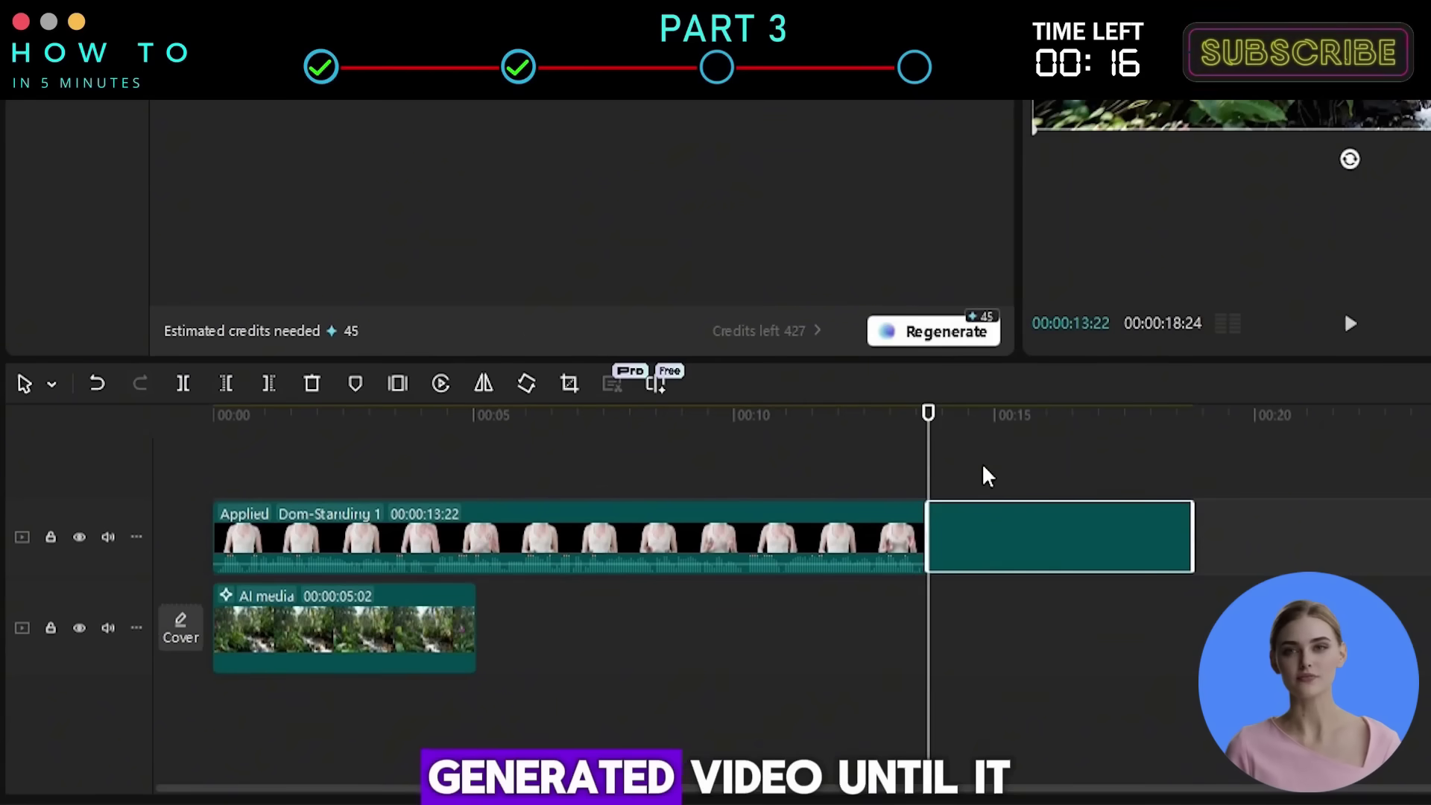
drag(991, 536, 791, 632)
key(ctrl+v)
drag(1006, 630, 930, 630)
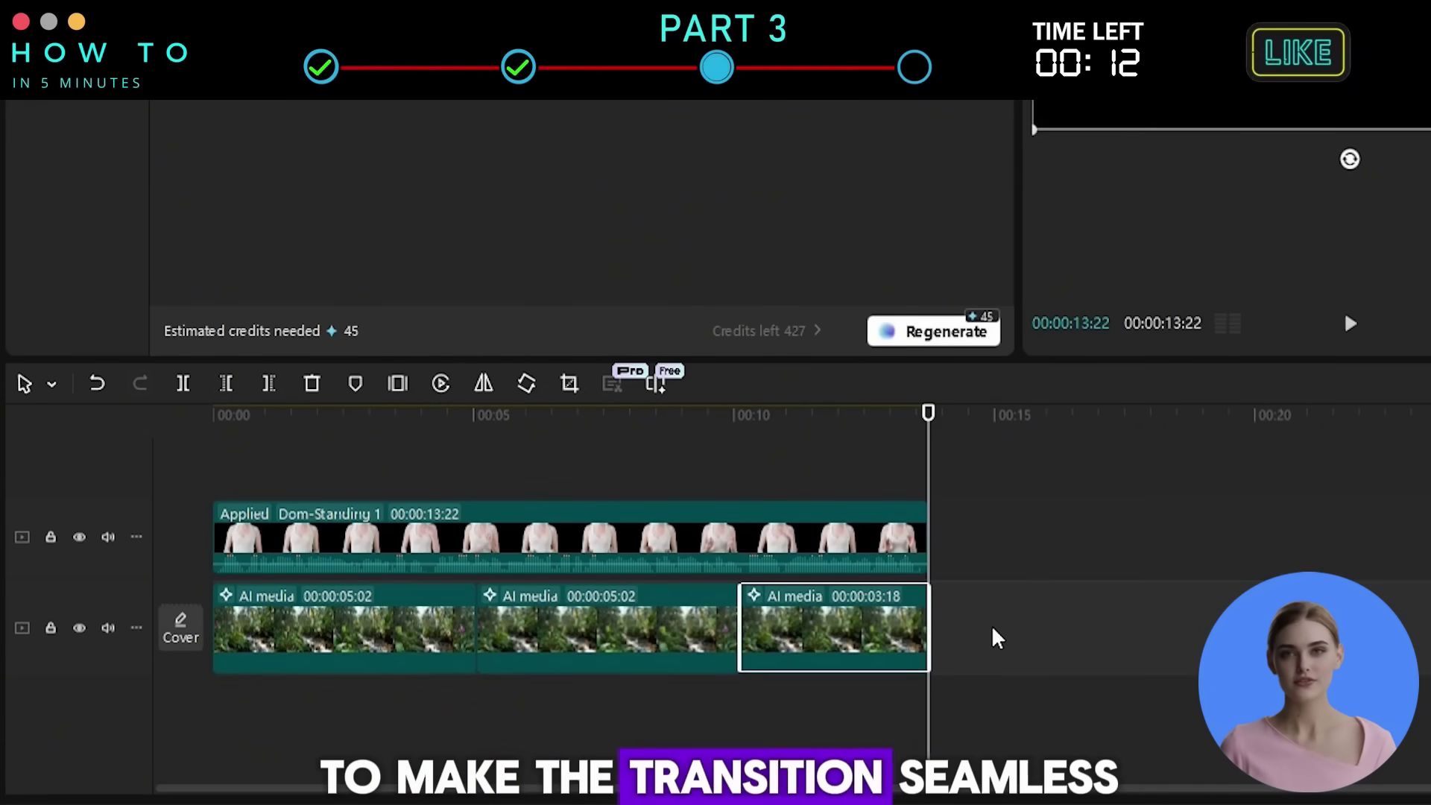
click(594, 633)
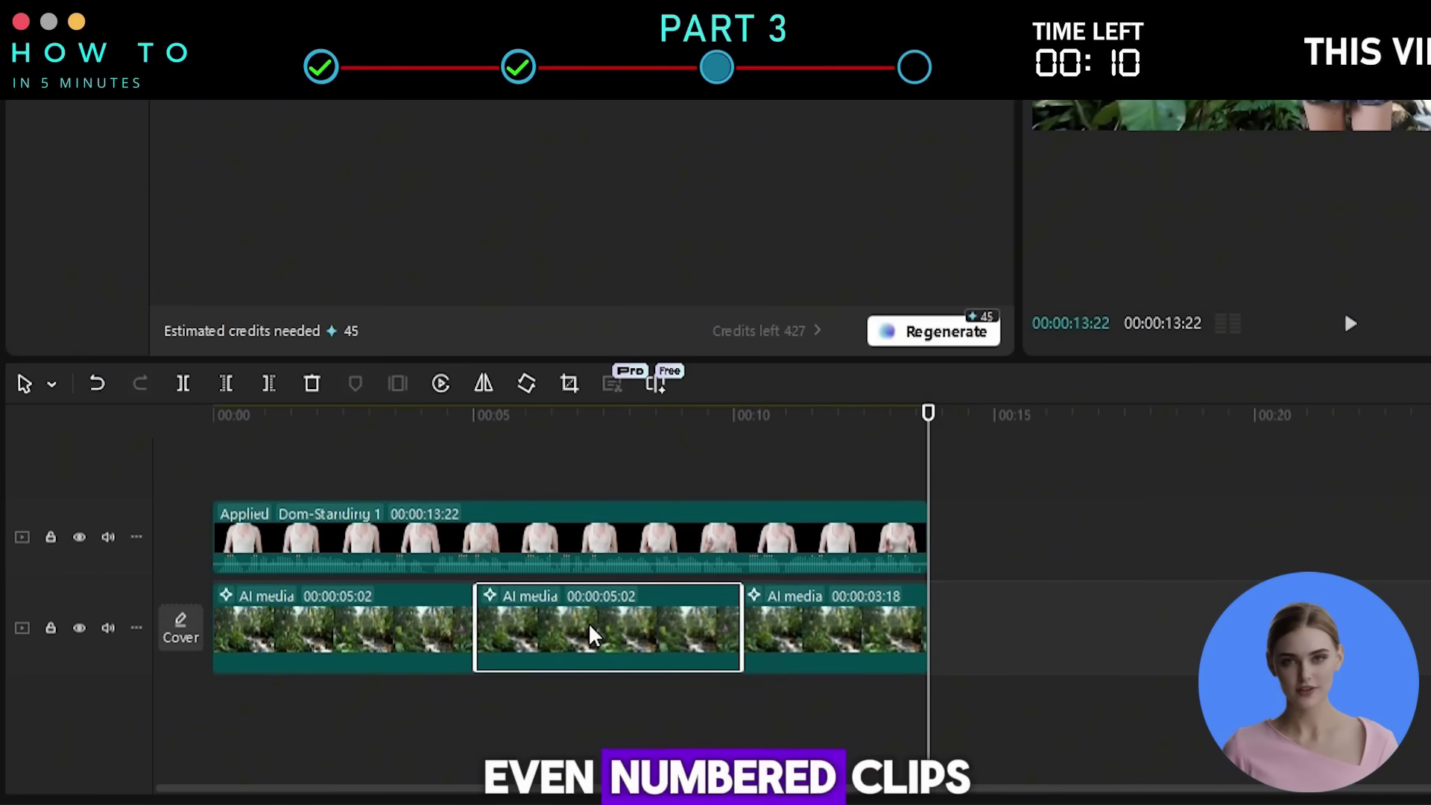
Step: Apply Edit > Reverse to the middle jungle clip and play back to check it
right_click(593, 632)
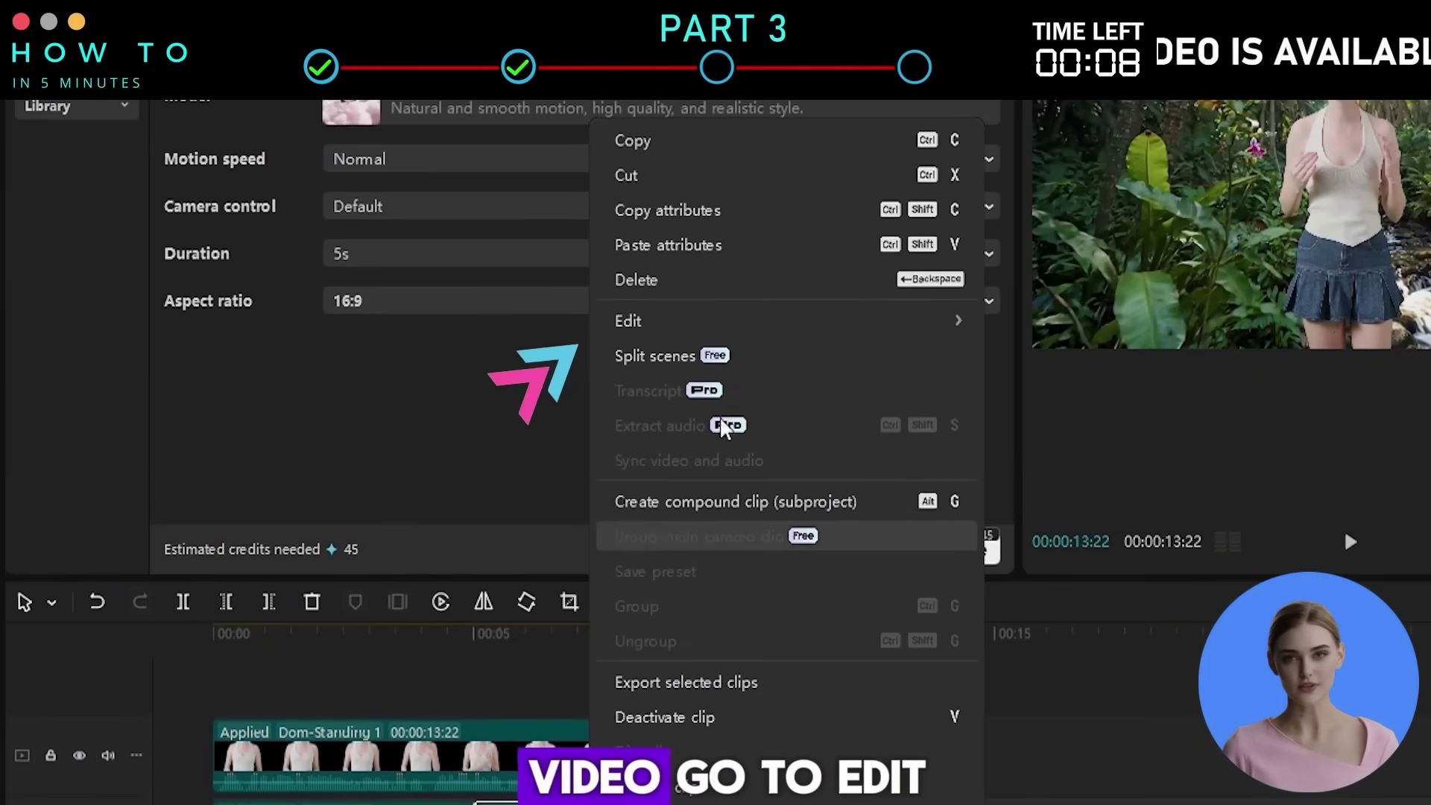
mouse_move(749, 324)
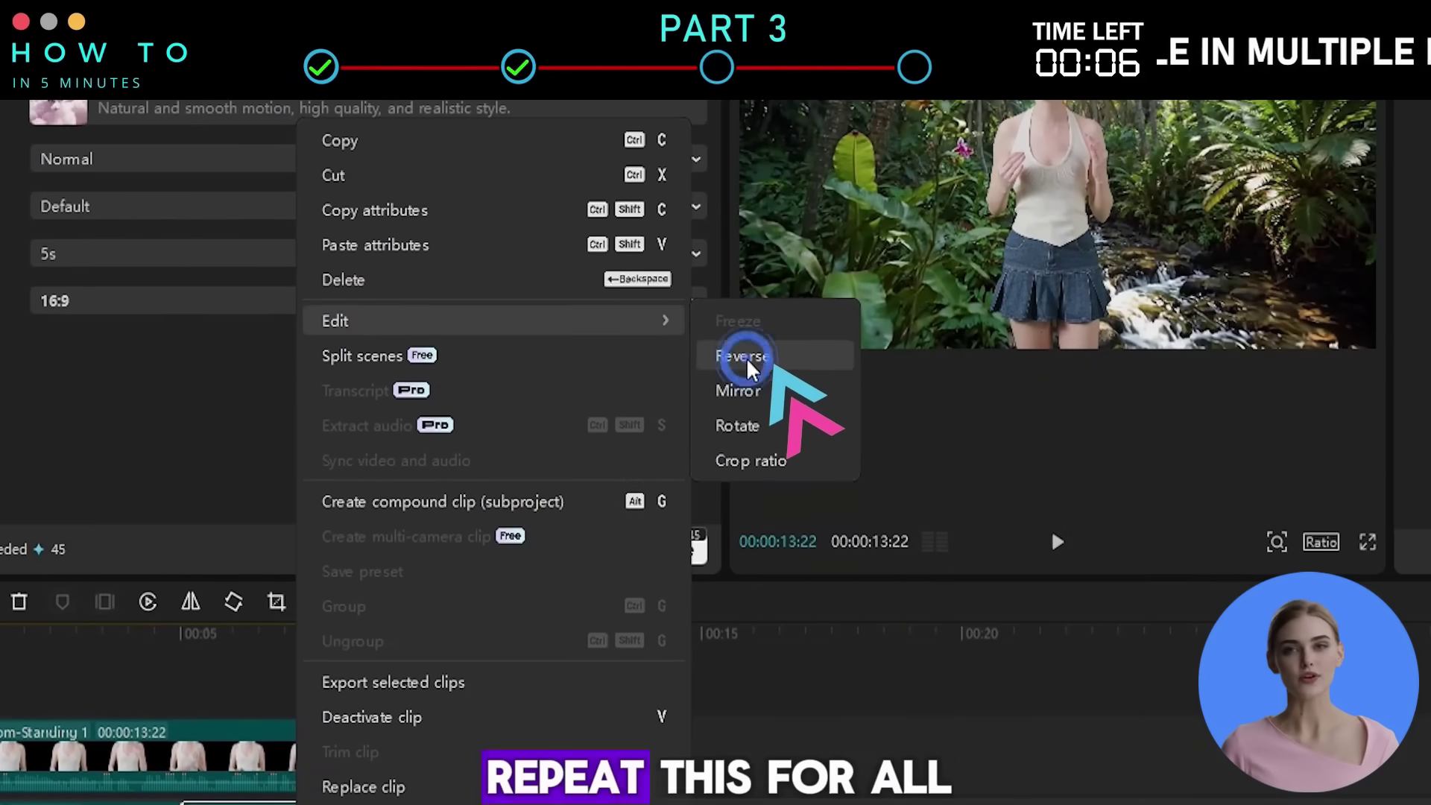
click(1029, 356)
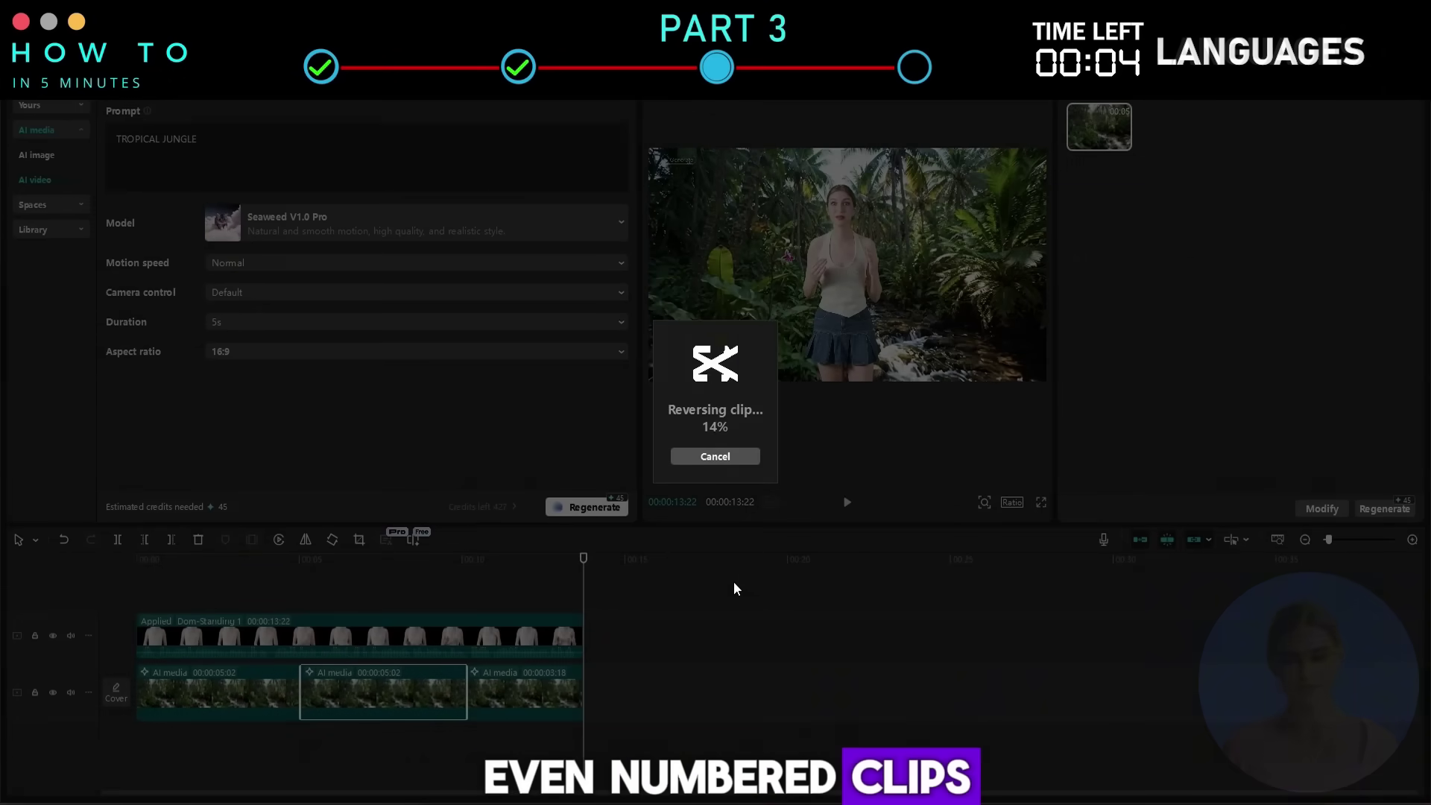
click(932, 518)
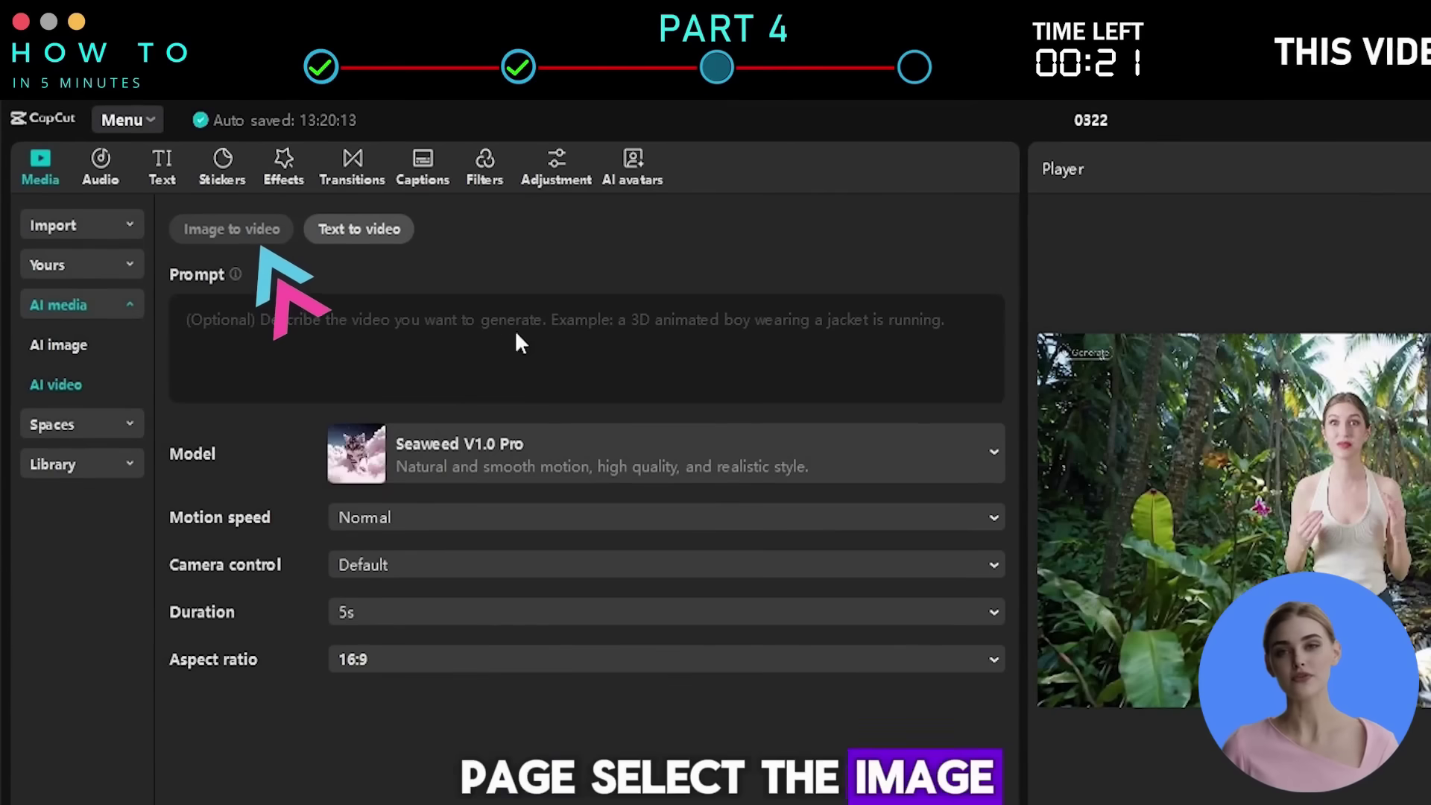
Step: Generate a 5-second Image to video clip from img3.png using Seaweed V1.0 Pro
click(196, 231)
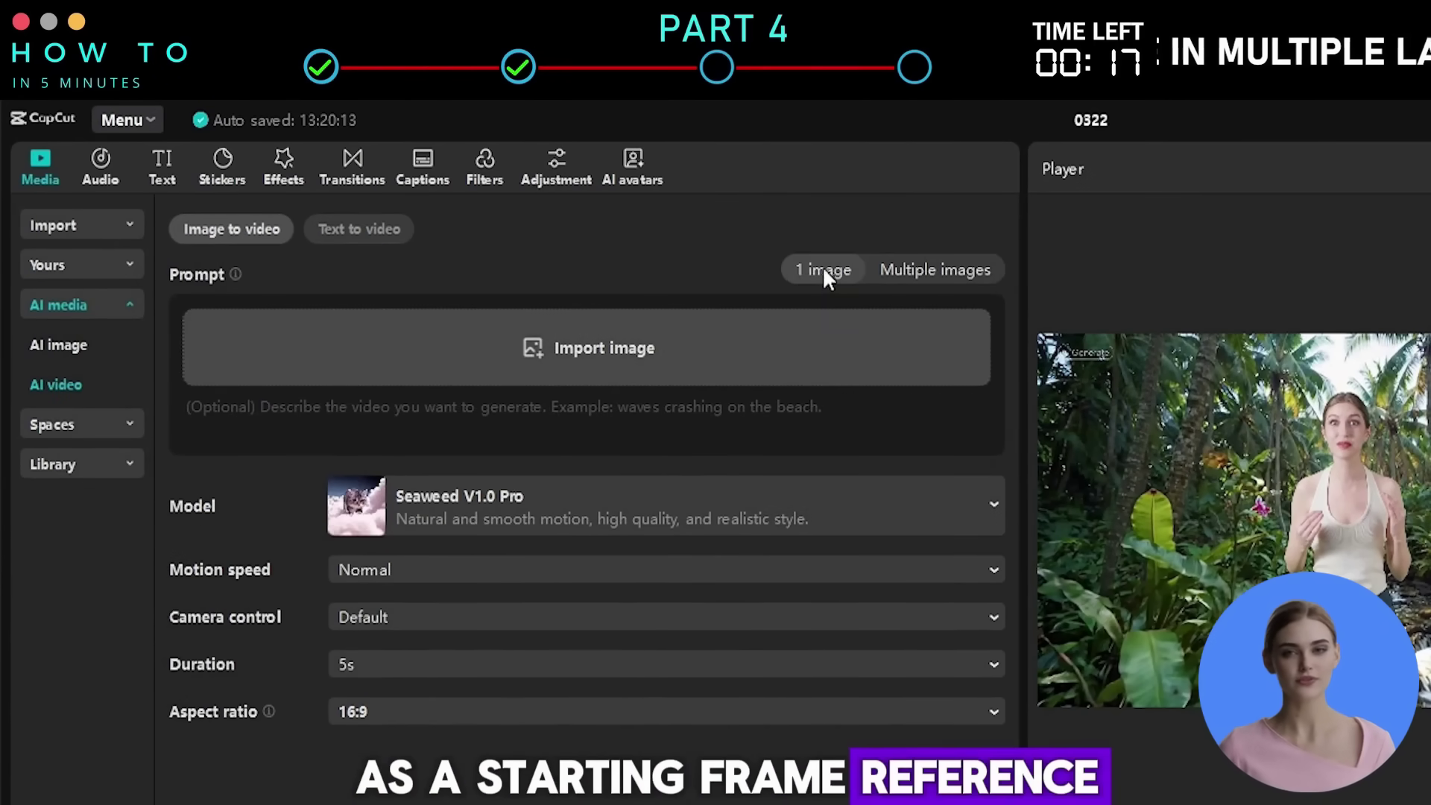
click(899, 268)
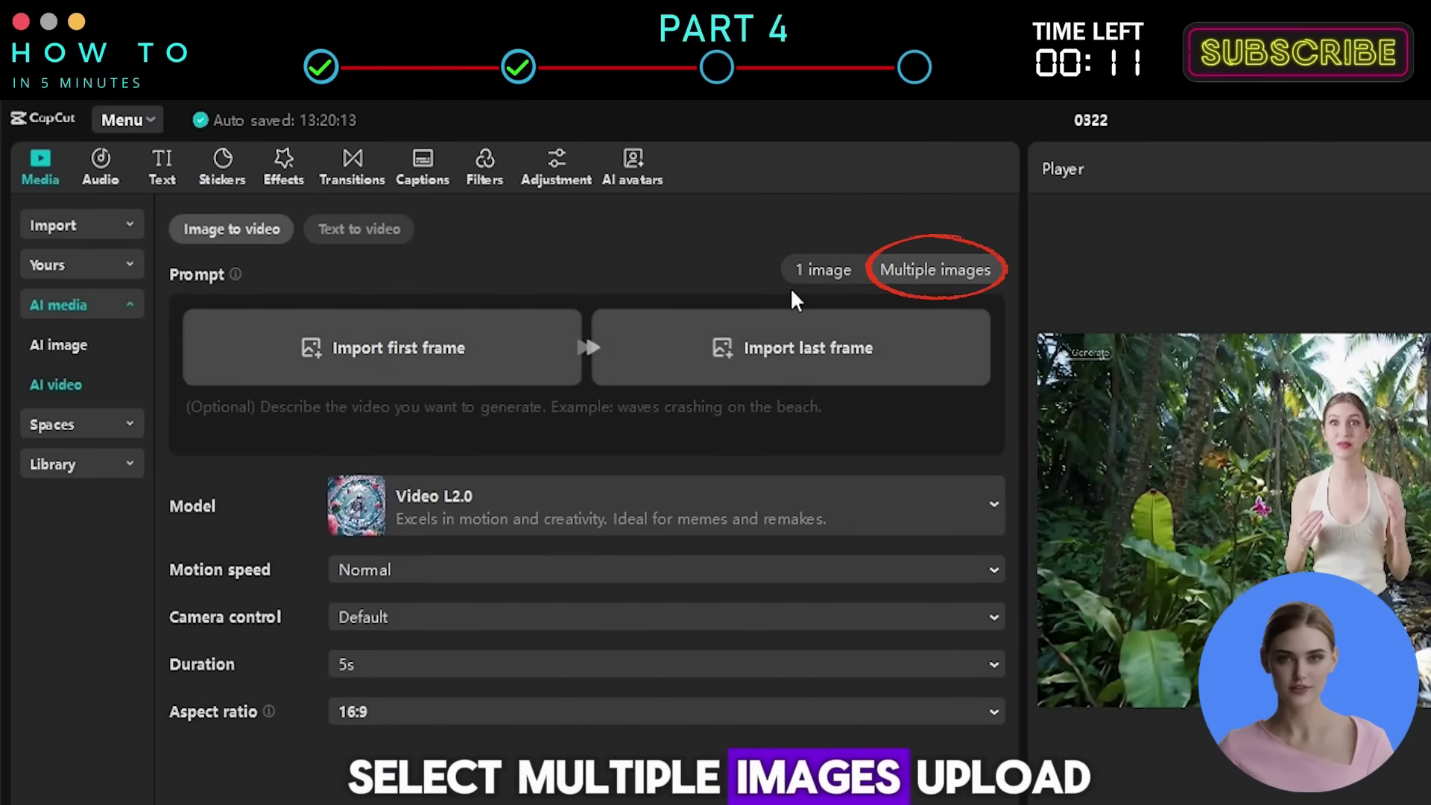
click(820, 270)
click(442, 342)
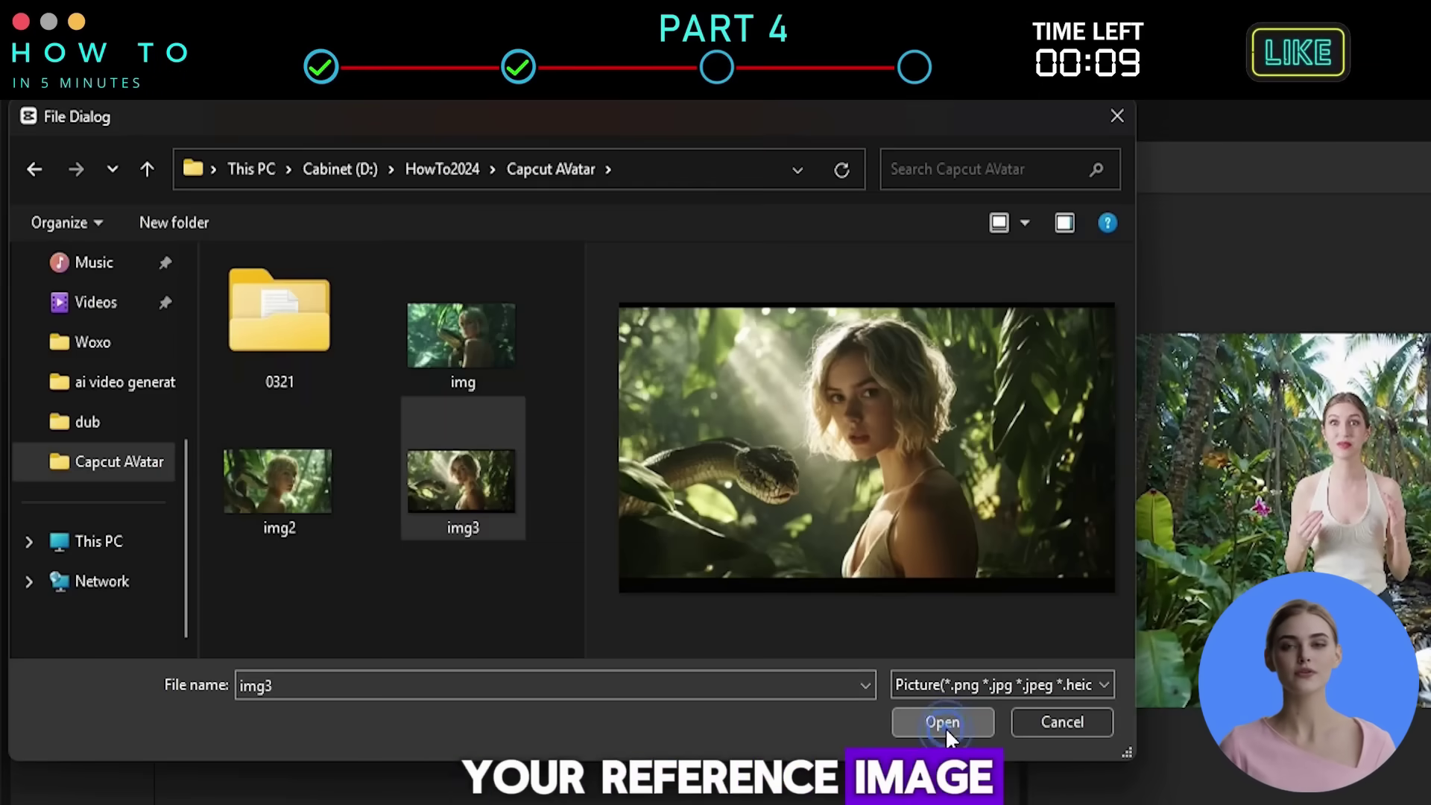
click(945, 731)
click(963, 506)
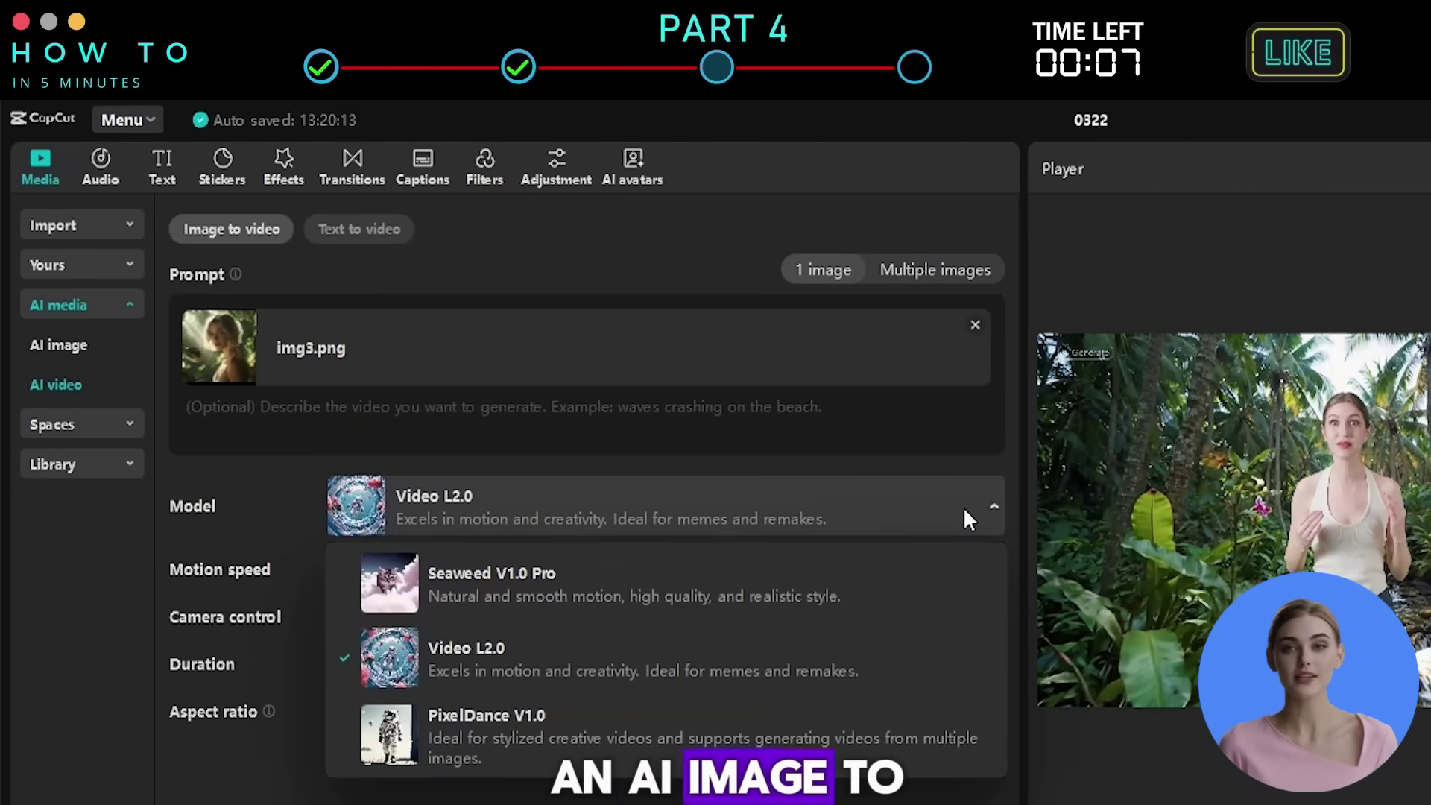
click(644, 584)
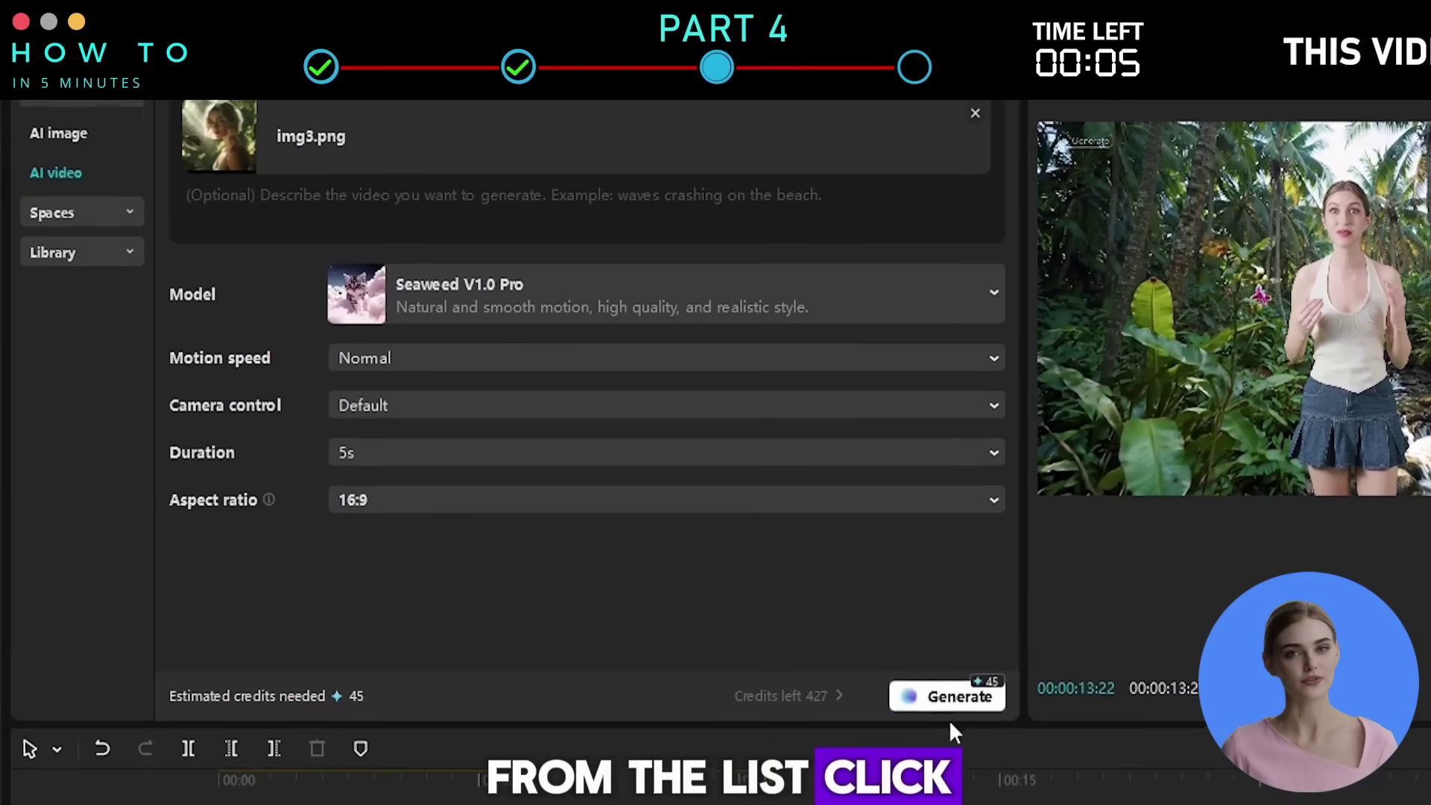
click(959, 697)
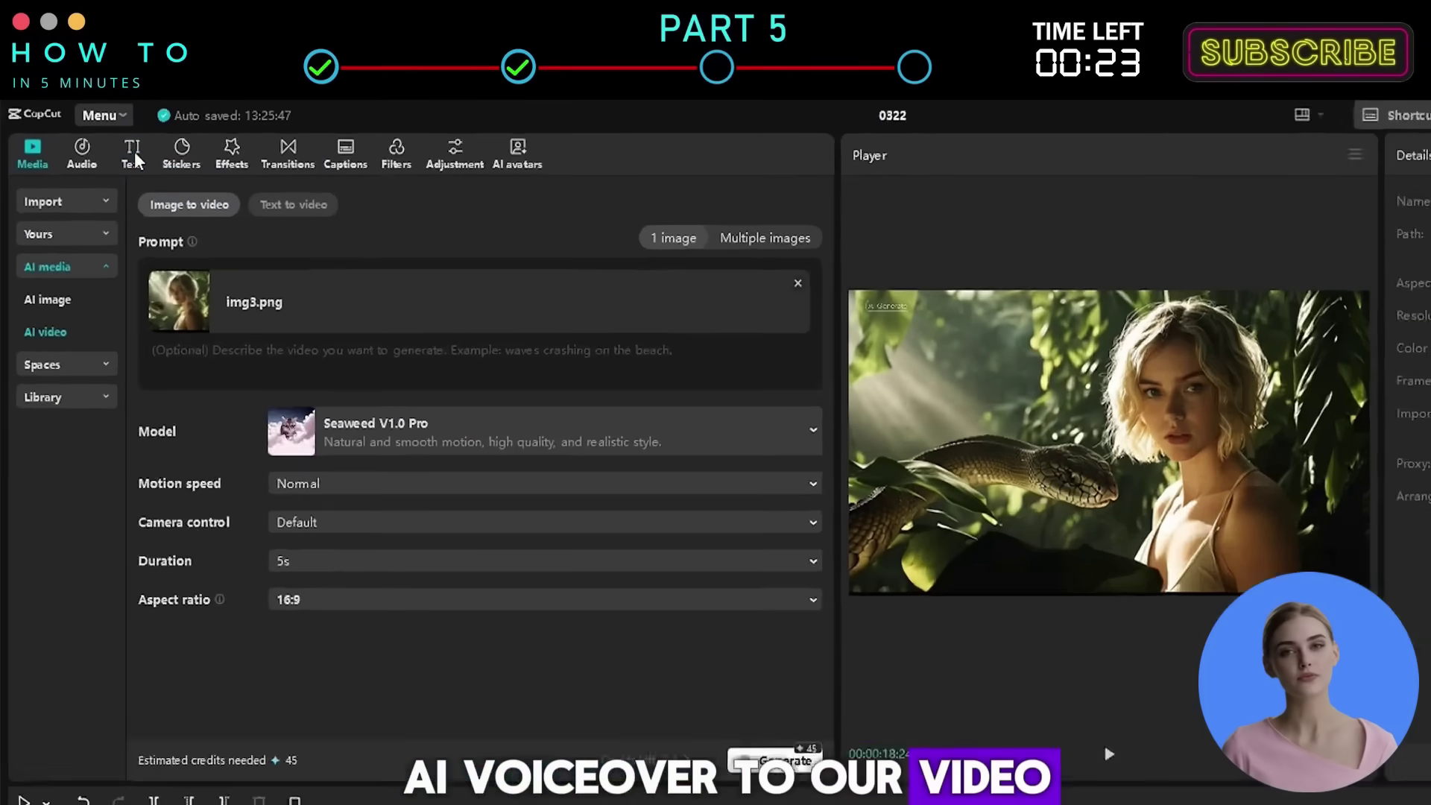
Step: Add a text clip at about 15 s reading 'Now you can animate any image in seconds with CapCut!'
click(102, 141)
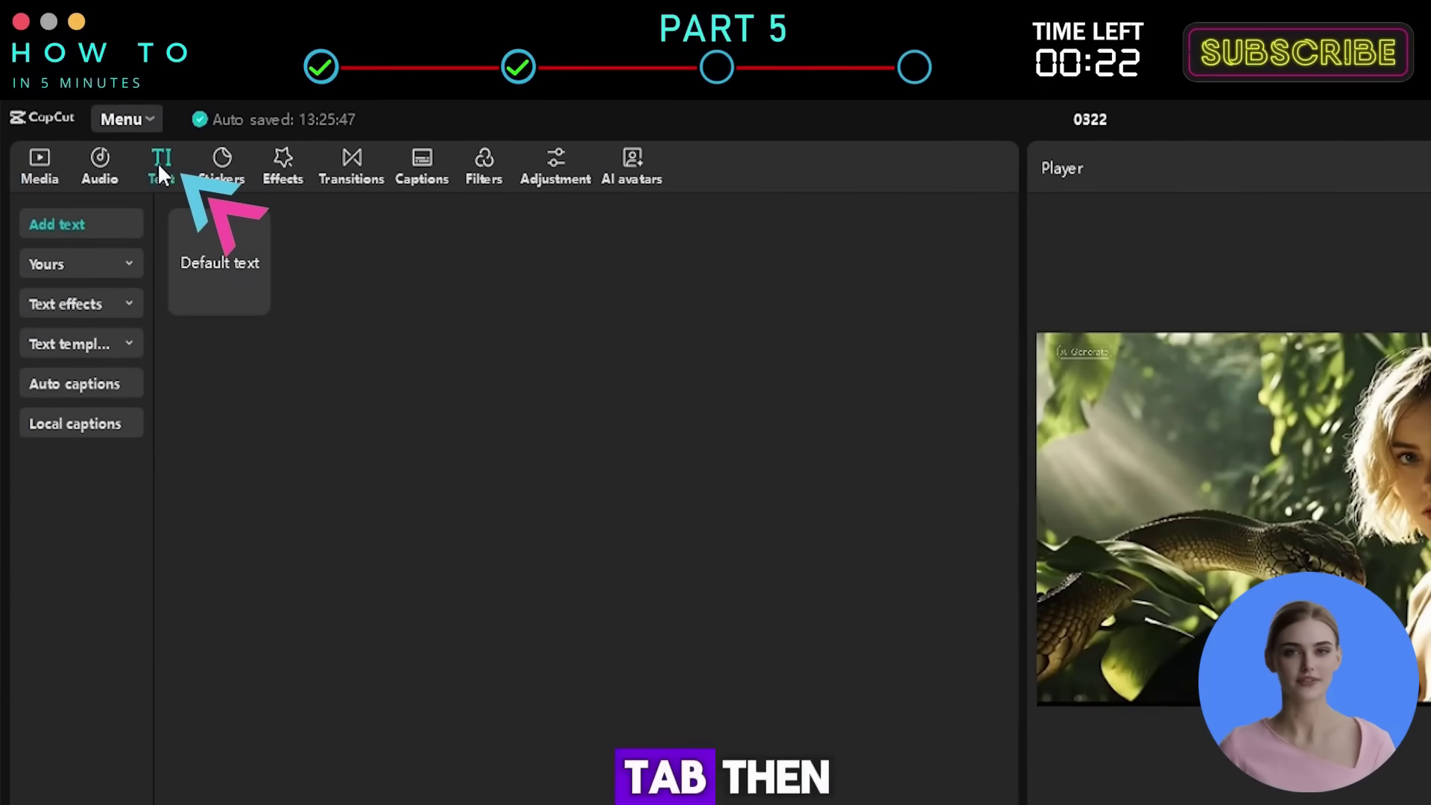
mouse_move(204, 260)
drag(204, 261, 543, 687)
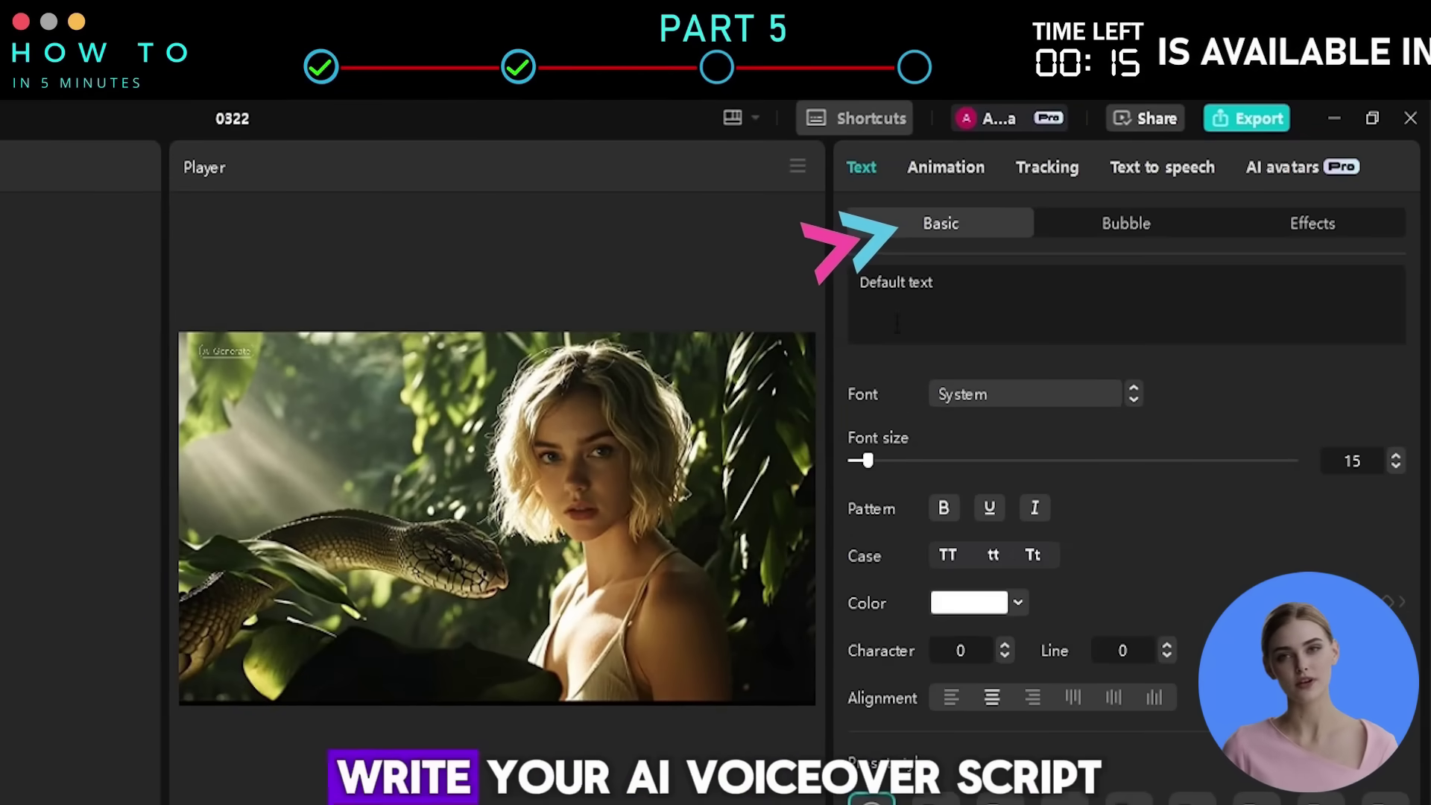
click(894, 289)
key(ctrl+a)
text(Now you can animate any image in seconds with CapCut!)
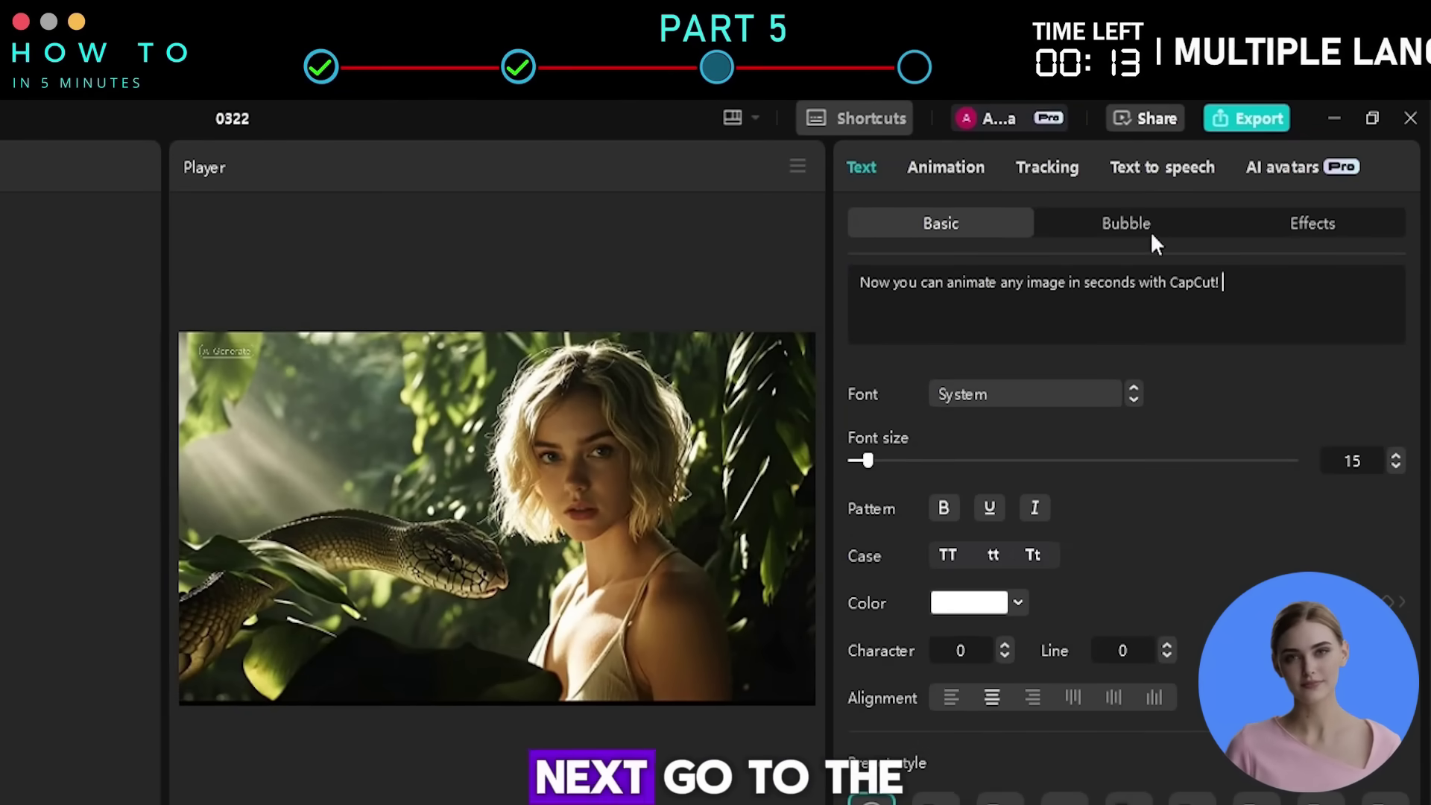
Step: Generate Excited Female text-to-speech from the caption
click(1164, 168)
click(1141, 307)
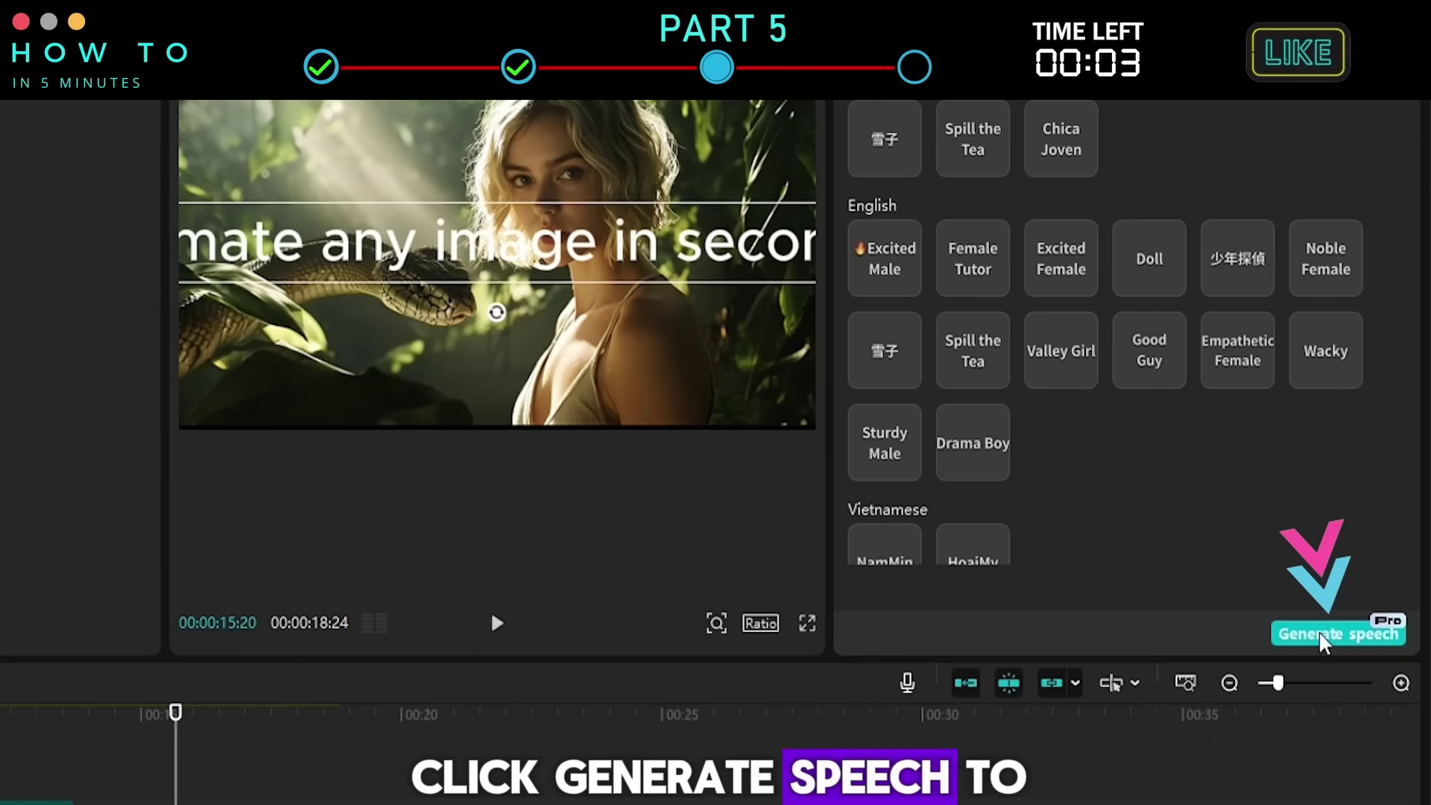
click(1323, 635)
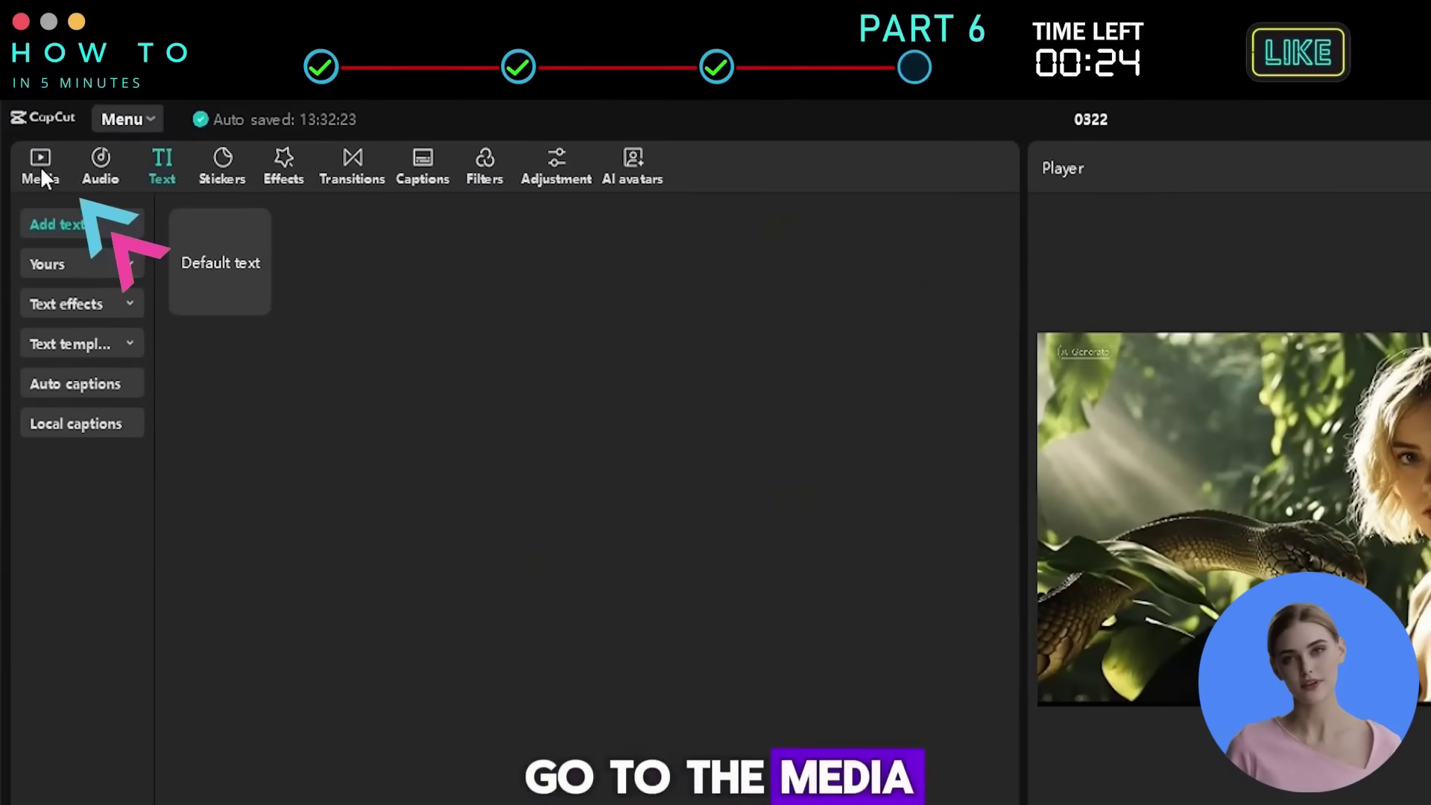
Step: Paste the fearless blonde woman with coiled serpent jungle prompt into AI image
click(38, 164)
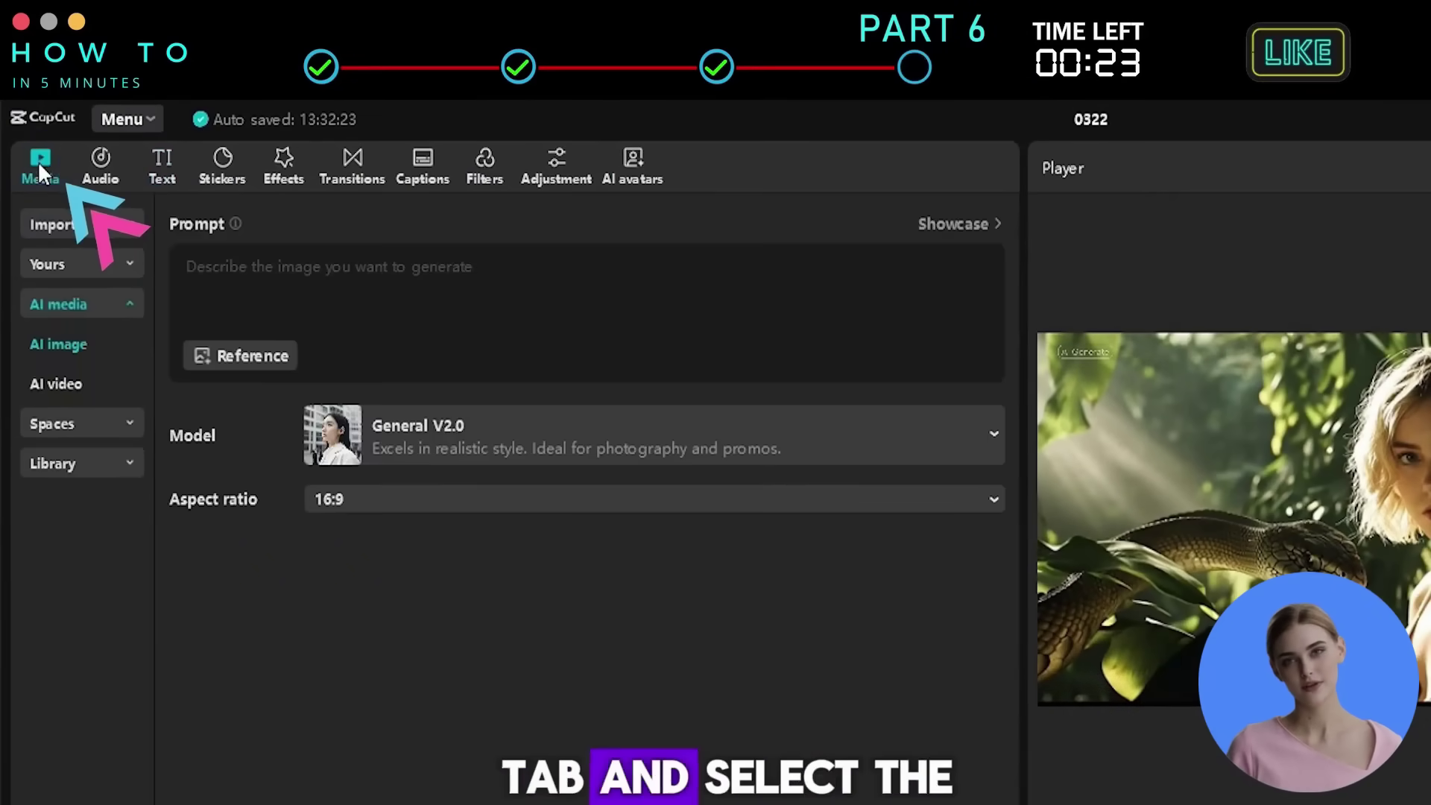
click(74, 343)
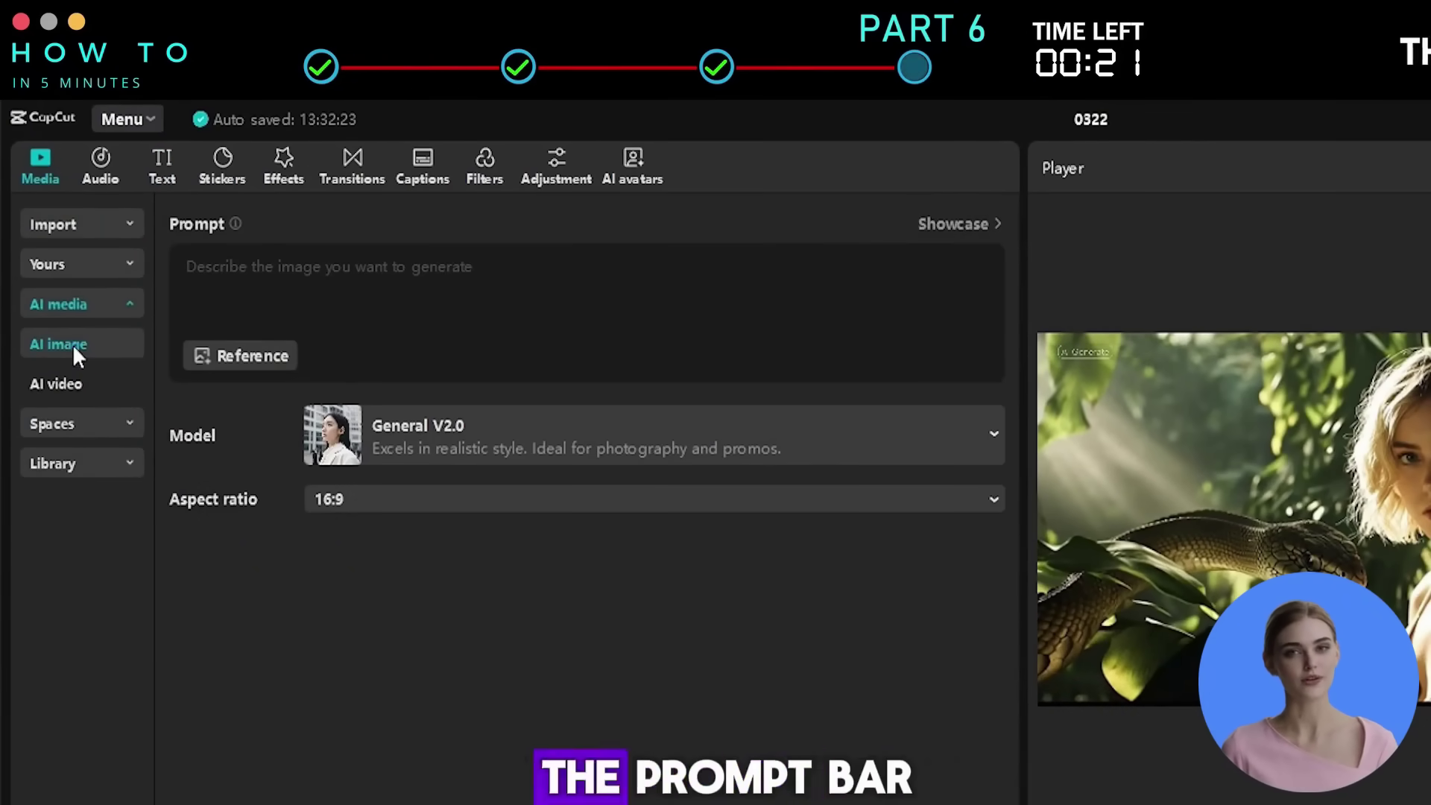
click(293, 272)
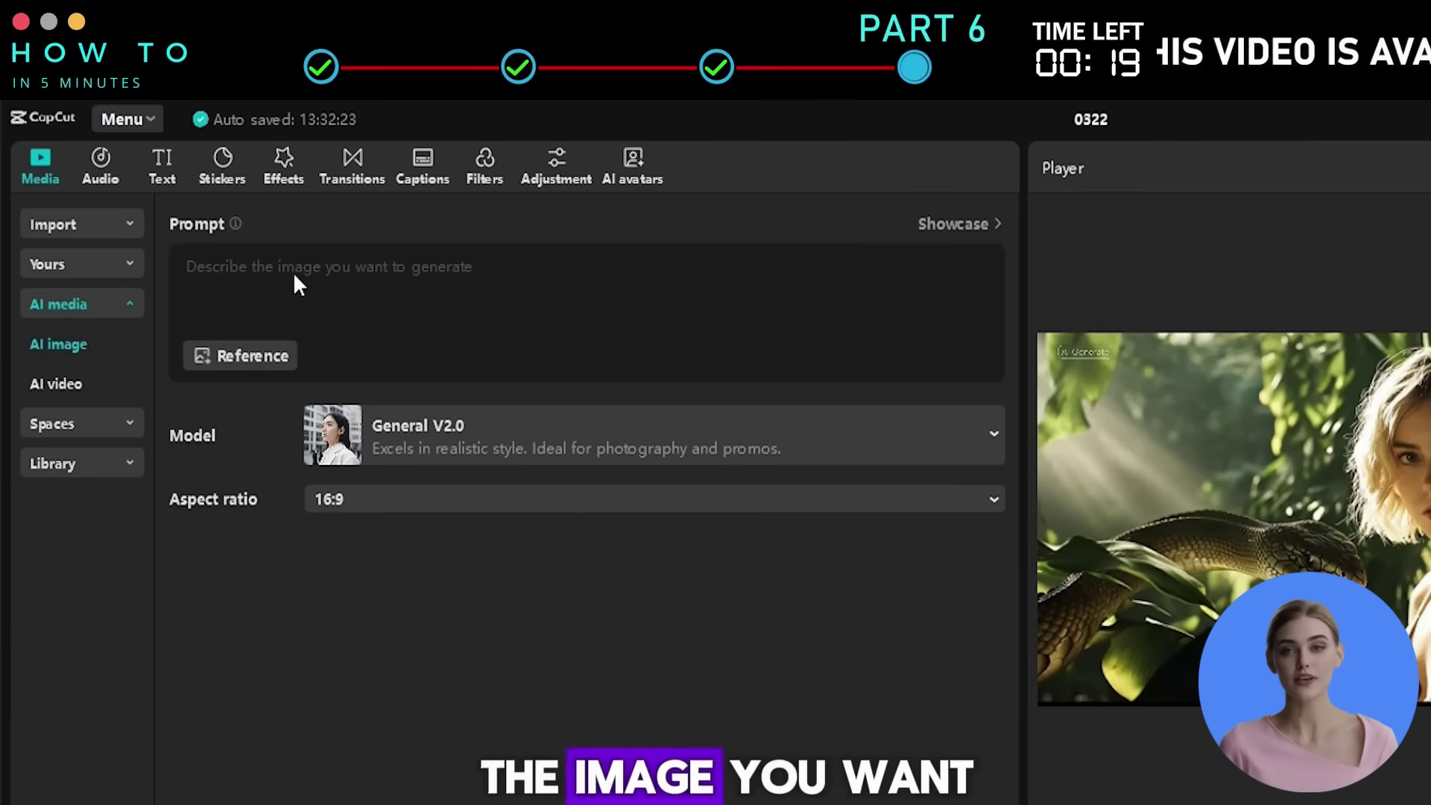
text(A fearless blonde woman with short bob hair standing in a dense jungle, a massive serpent coiled around her, its scales glistening under the sunlight. Cinematic lighting, ultra-realistic details, intense atmosphere)
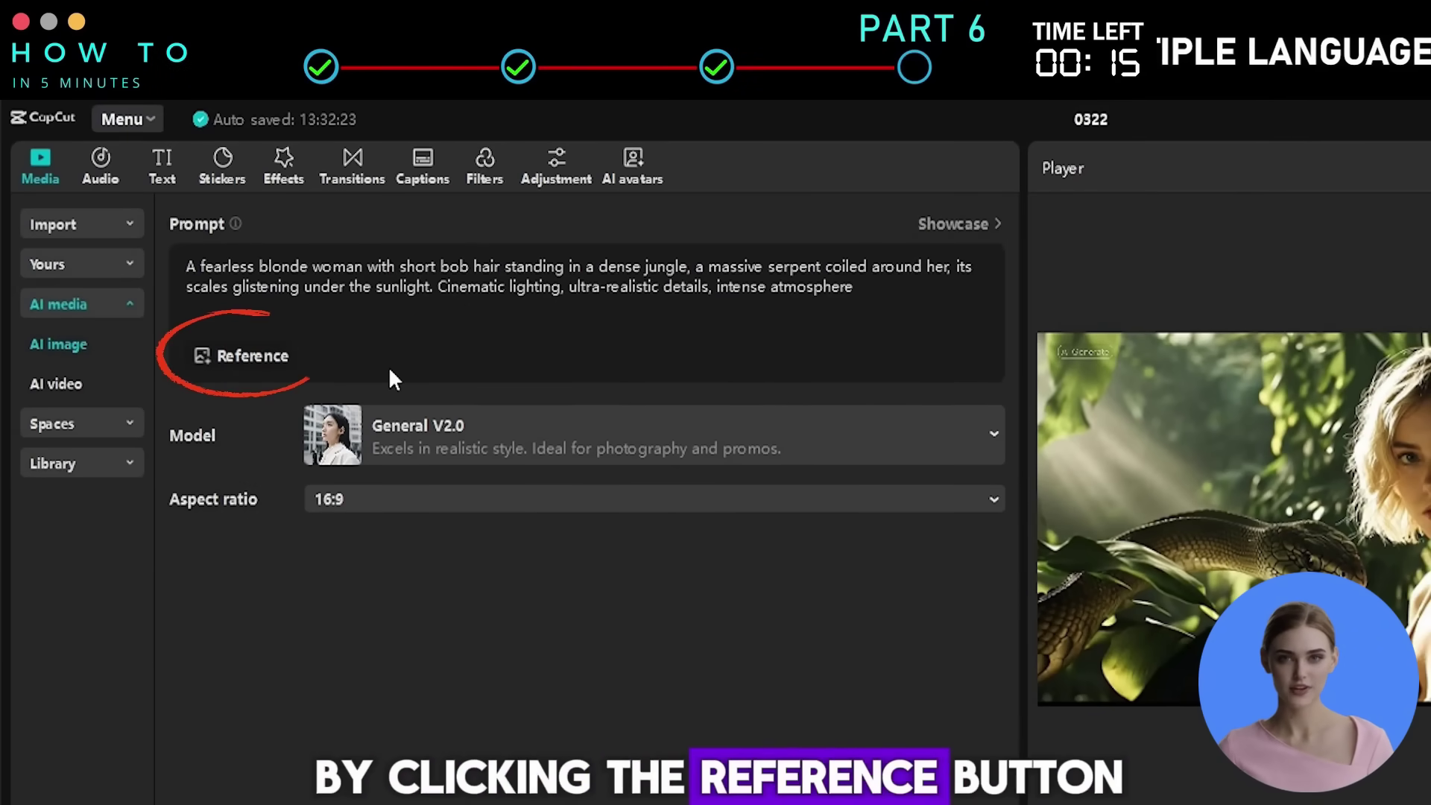
Step: Generate the image with the General V2.0 model at 16:9
click(996, 437)
click(534, 499)
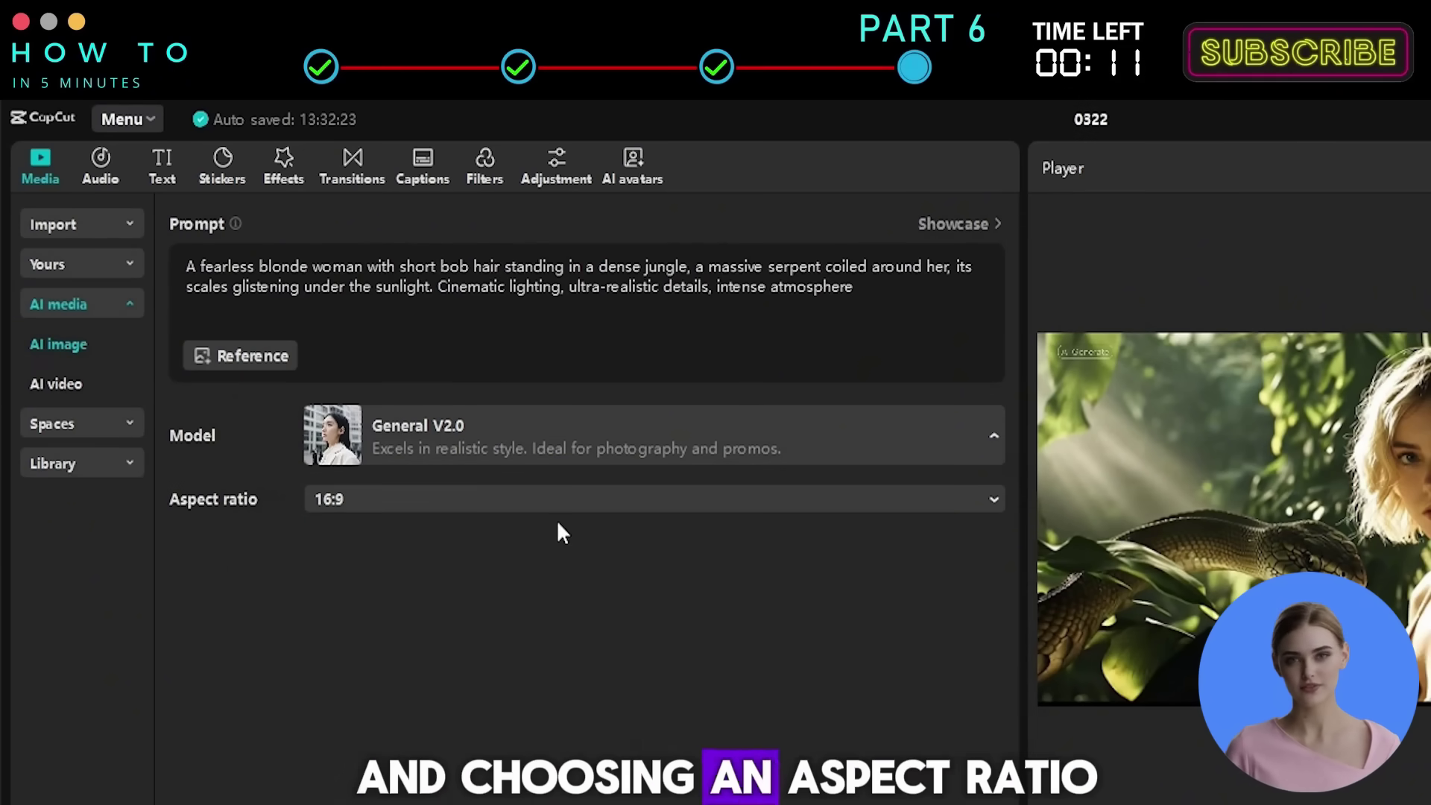
click(556, 501)
click(501, 535)
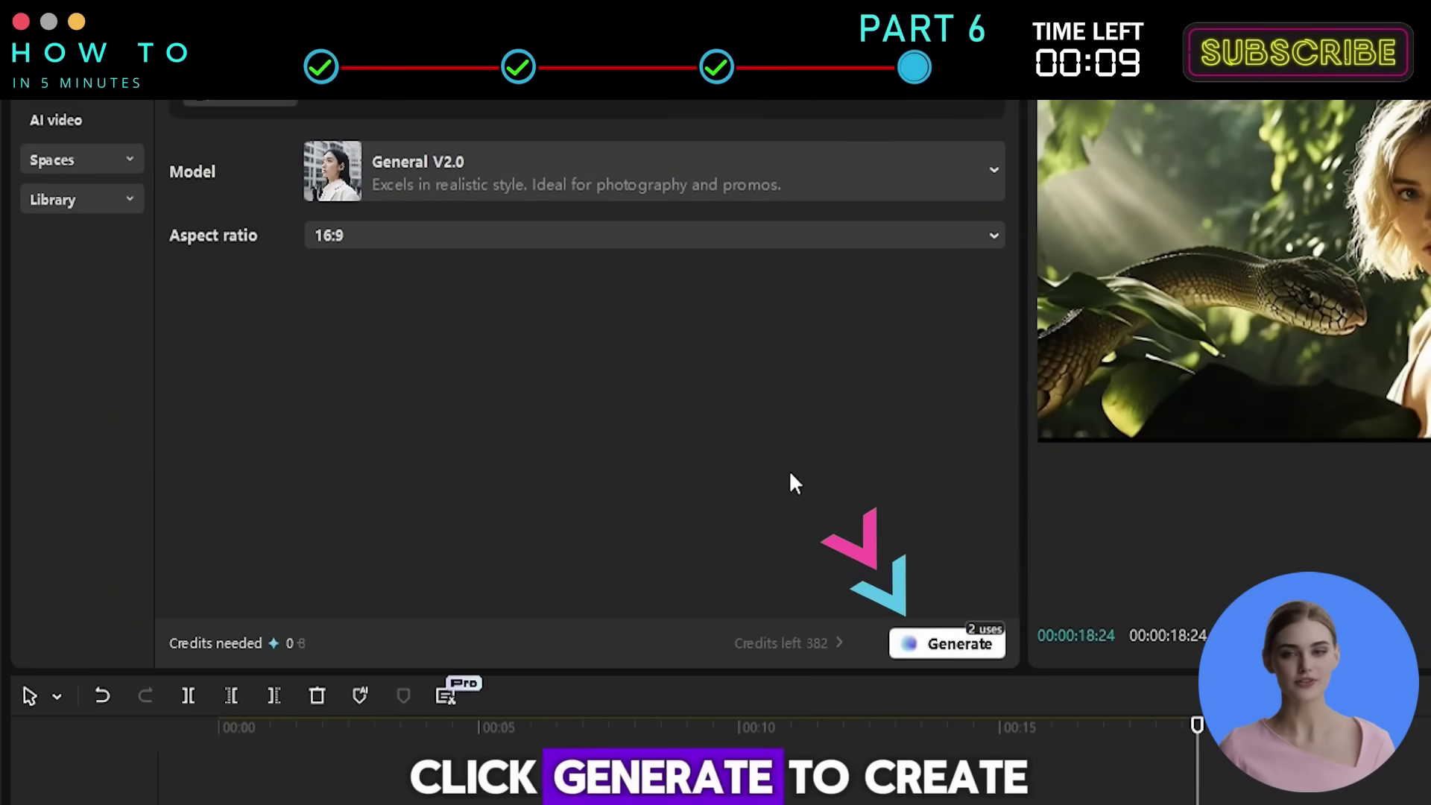
click(967, 653)
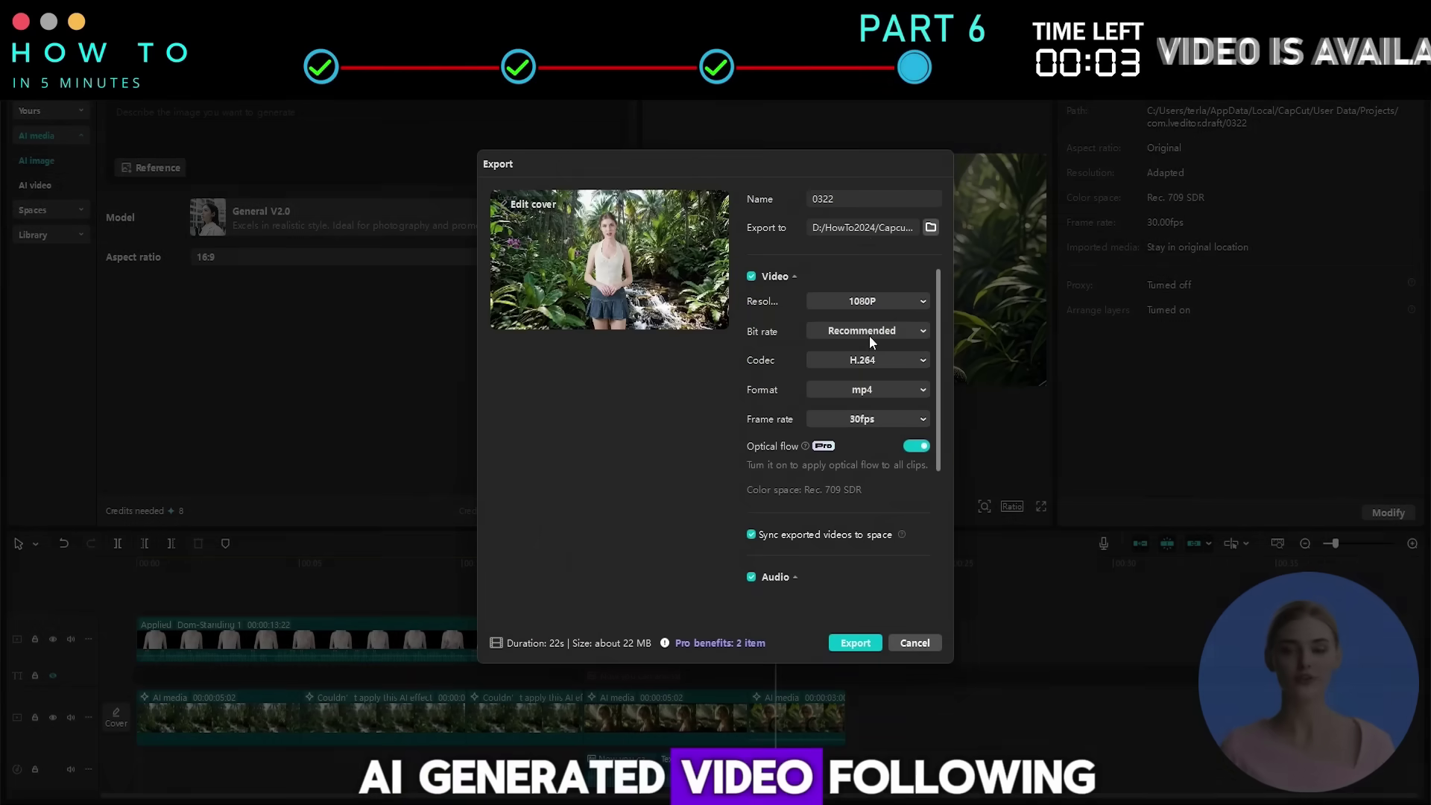
Step: Start exporting the 22-second project as a 1080P, 60fps H.264 MP4
scroll(869, 373, down, 5)
click(850, 642)
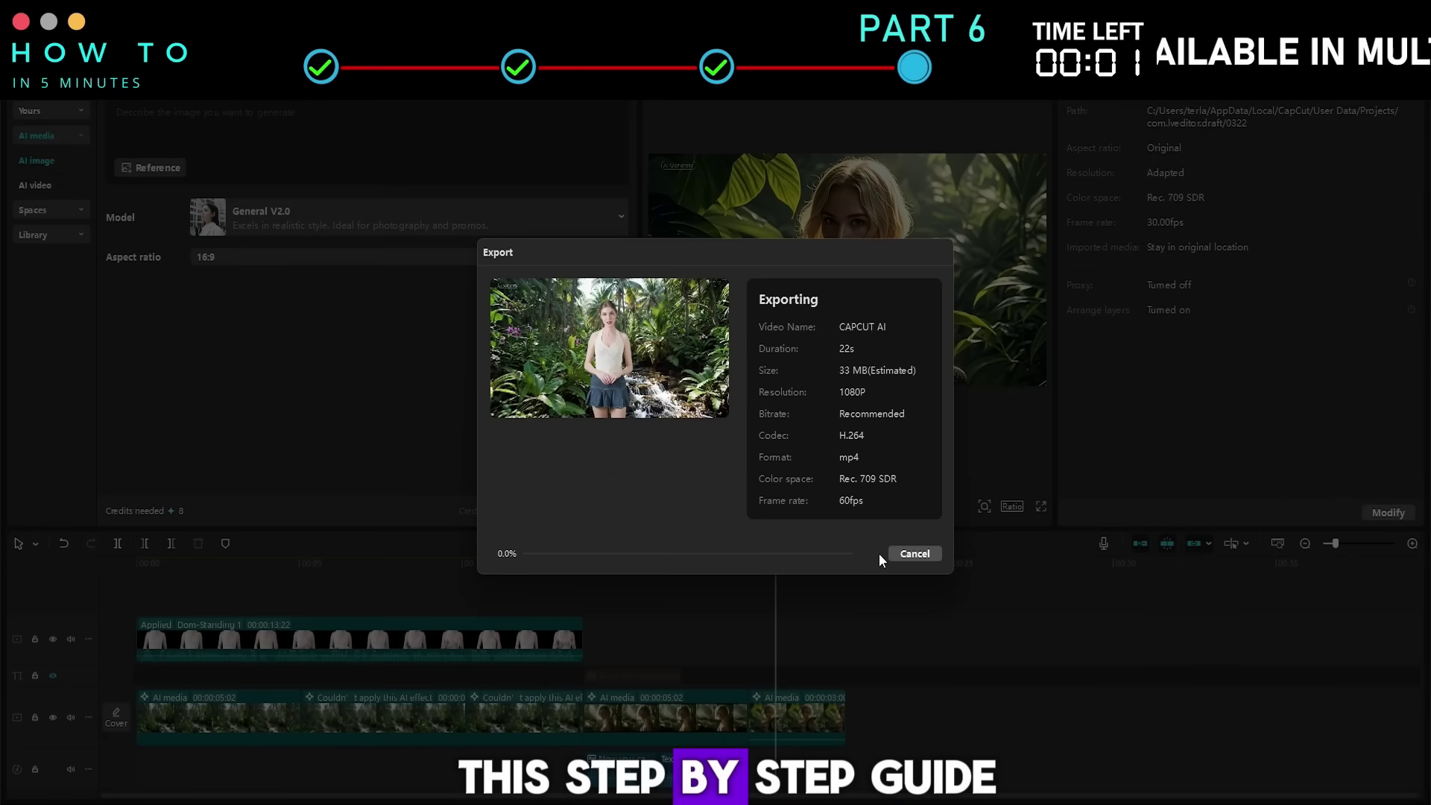